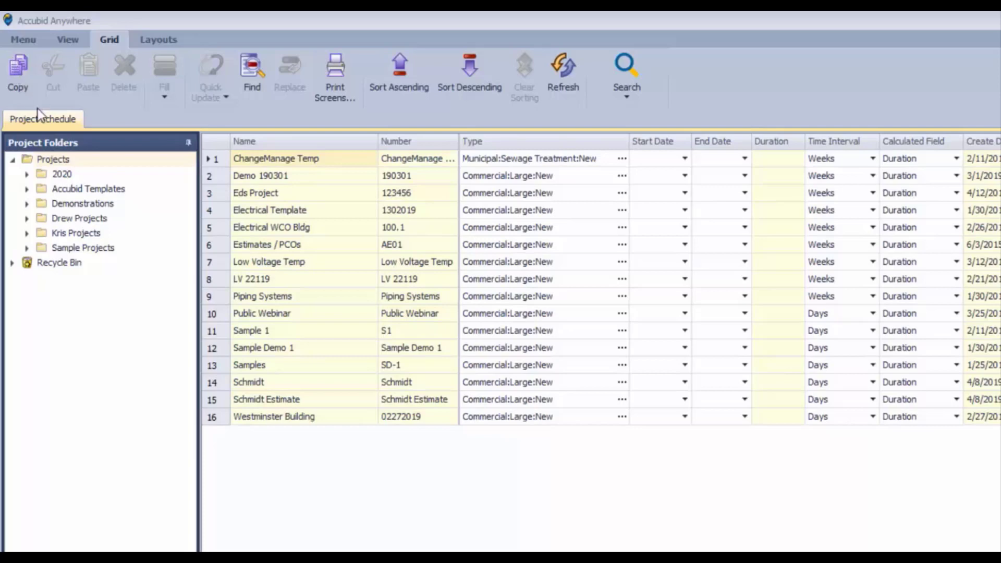
Step: Select the Projects folder node in the tree to list its 16 projects
left_click(53, 159)
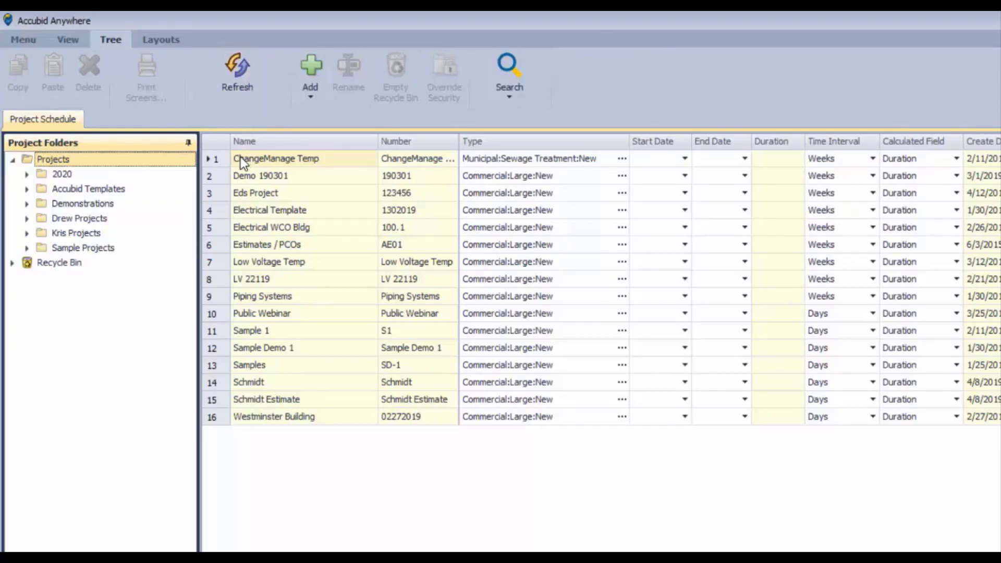
left_click(18, 42)
mouse_move(27, 57)
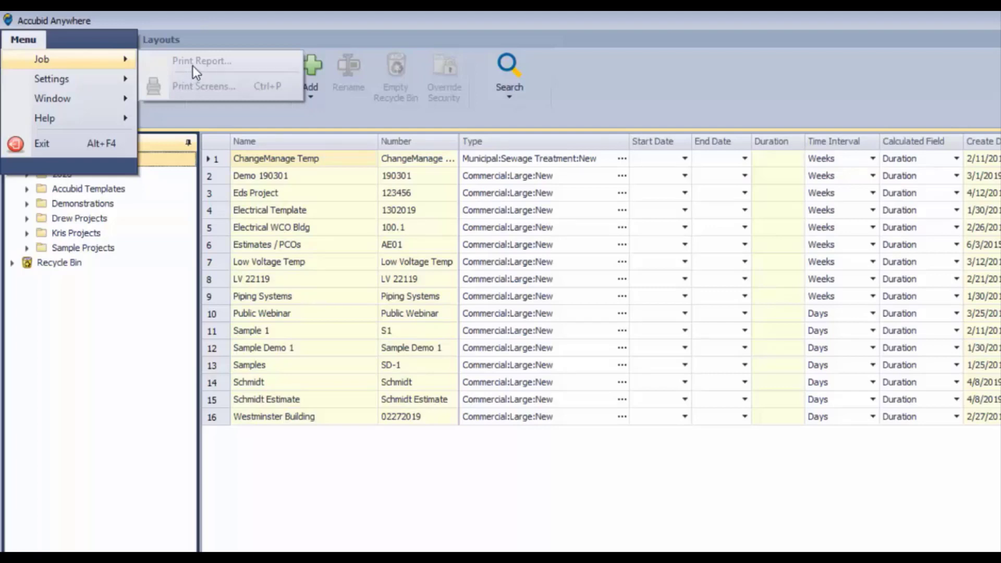
mouse_move(67, 80)
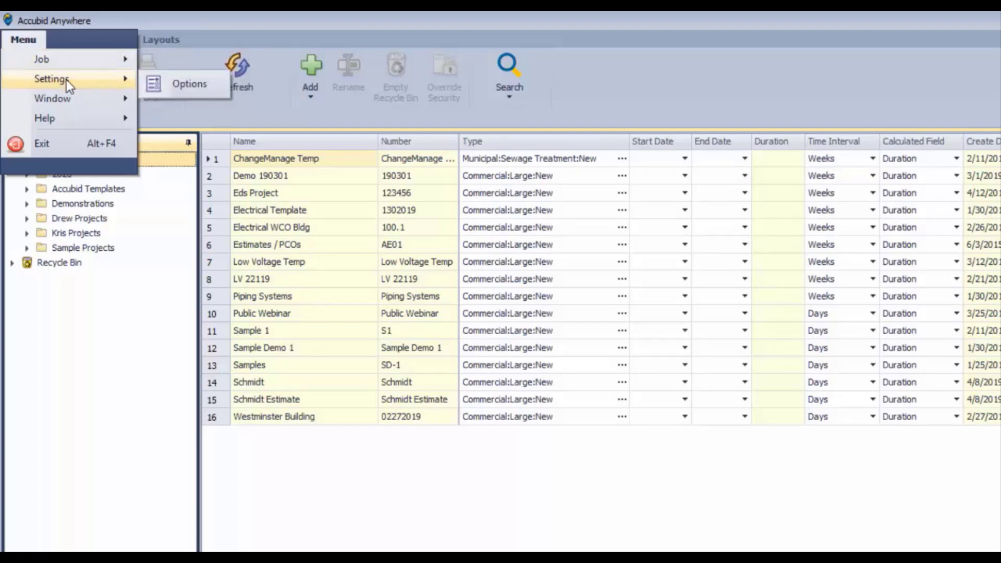
Step: Open Options and expand the General group showing Confirm Deletions, User industries and Default tab
left_click(177, 83)
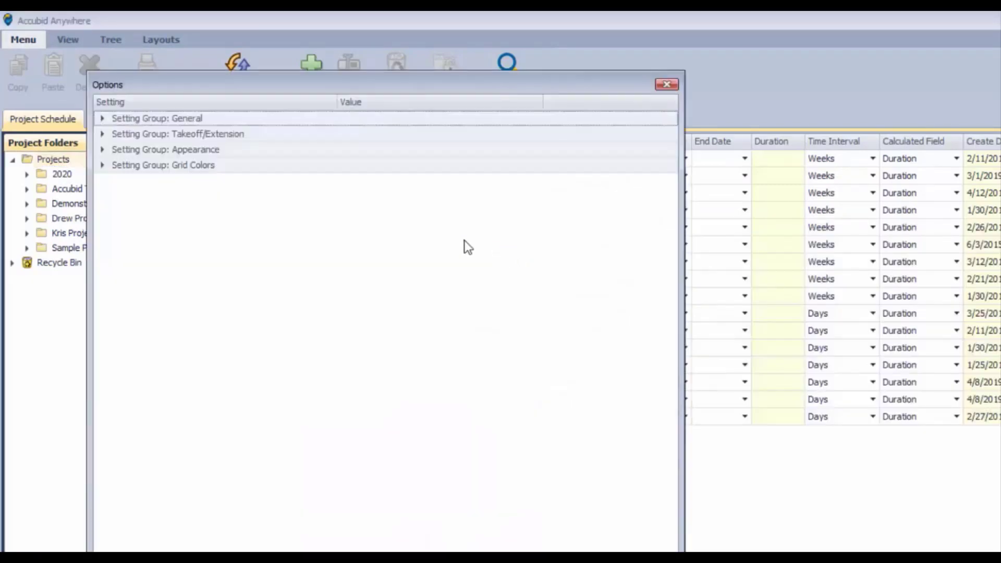
left_click(102, 119)
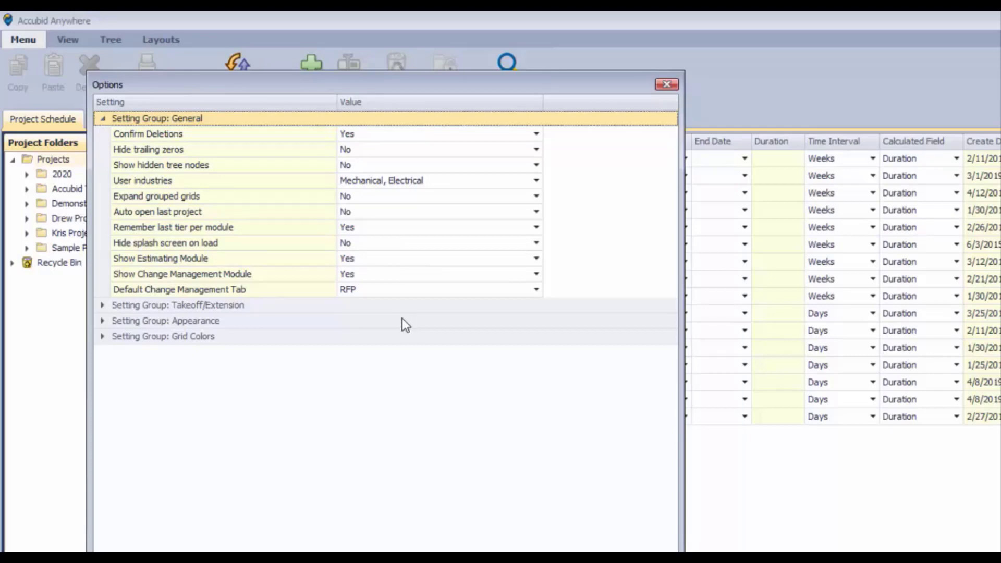
Step: Close Options and turn off Window > Display as Tabs
left_click(666, 84)
left_click(23, 39)
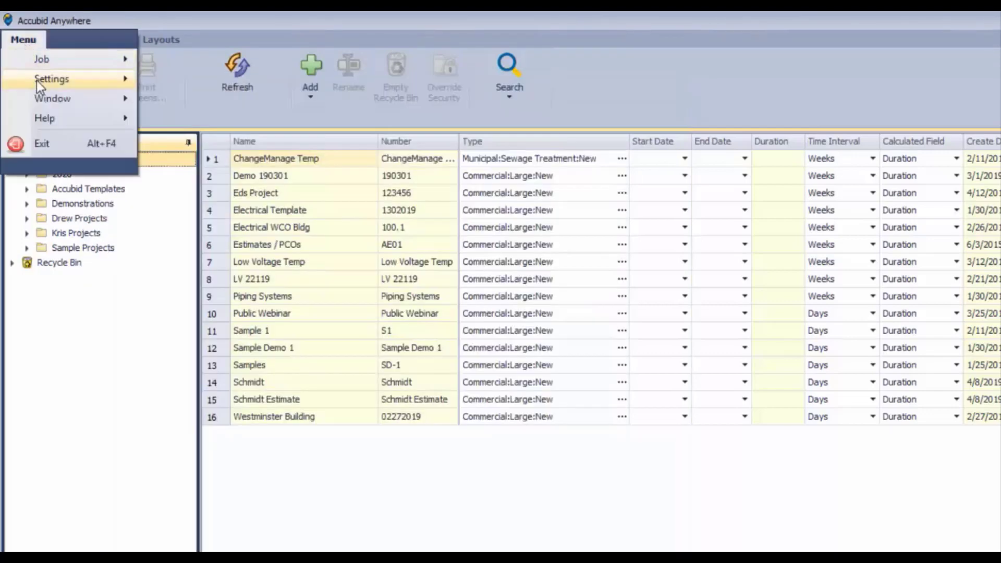
mouse_move(37, 83)
mouse_move(39, 102)
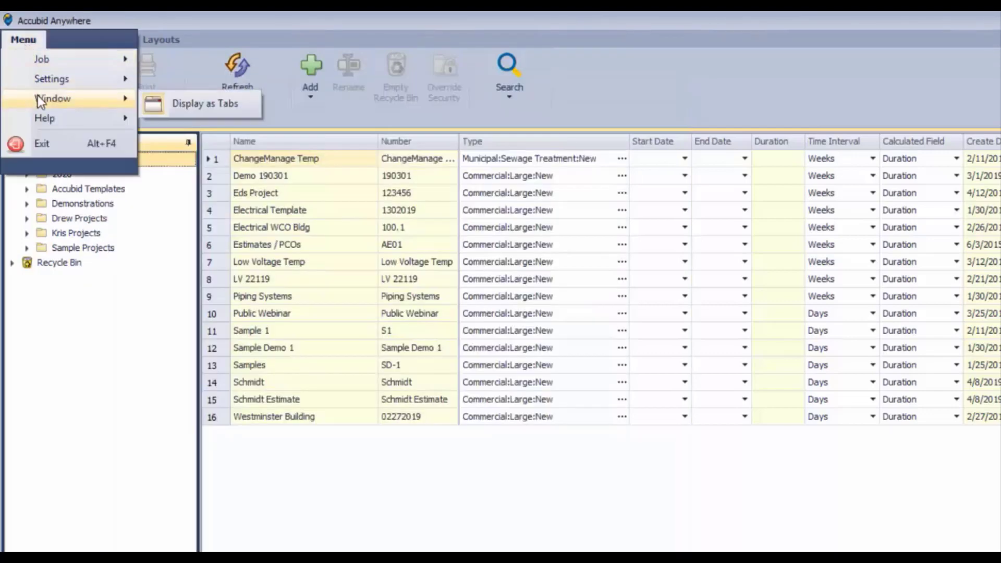
left_click(215, 105)
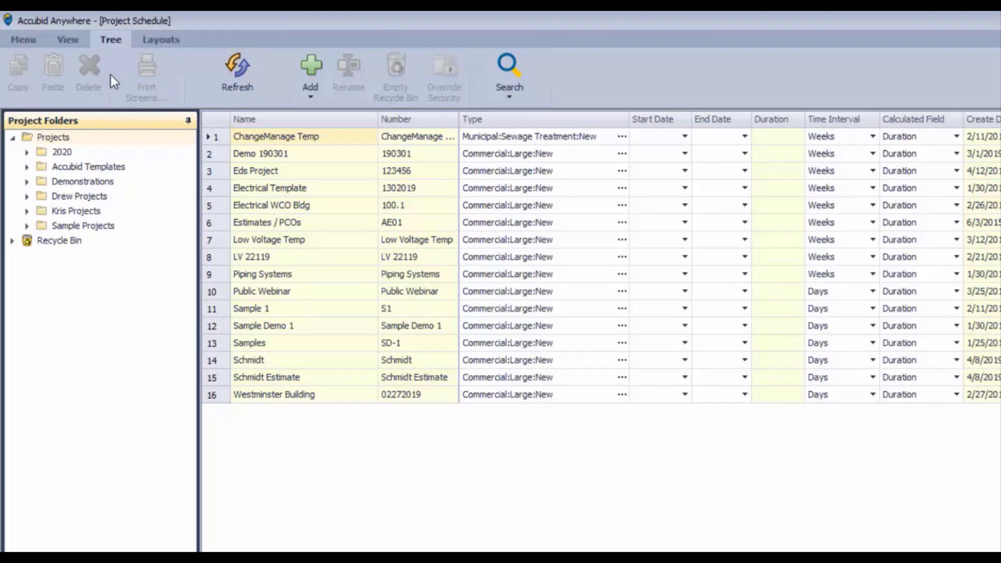
Step: Turn Display as Tabs back on so Project Schedule shows as a tab
left_click(25, 41)
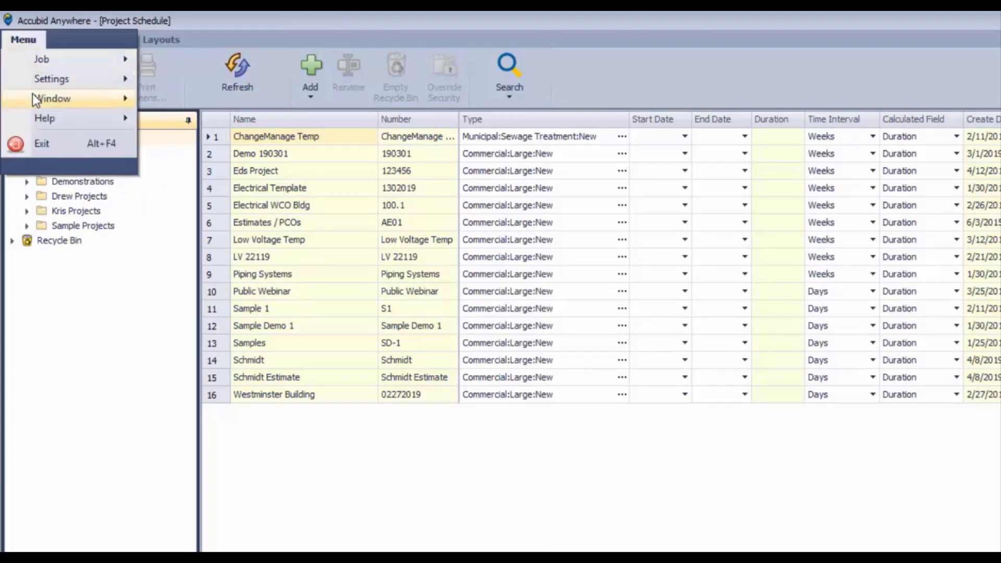
mouse_move(32, 95)
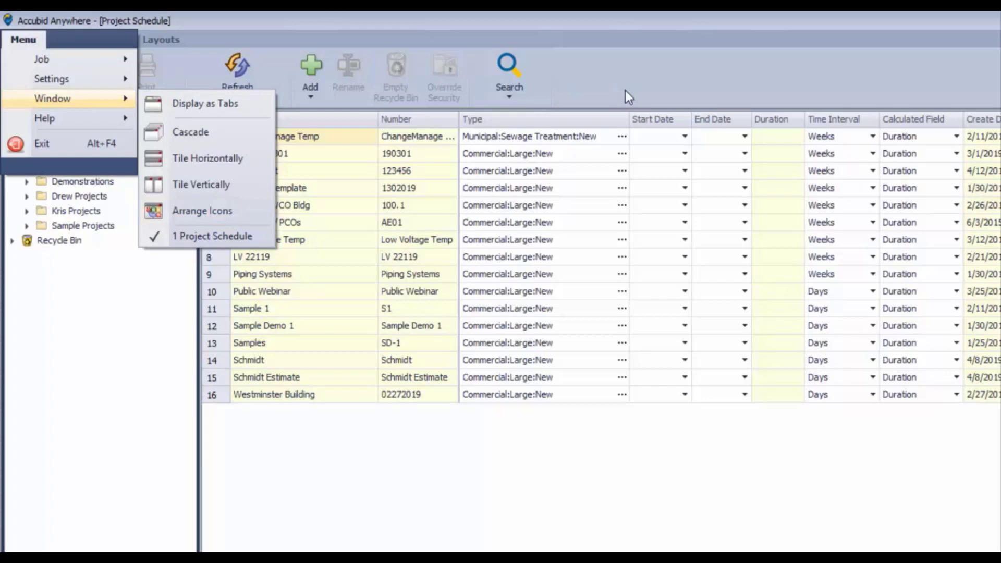
left_click(199, 104)
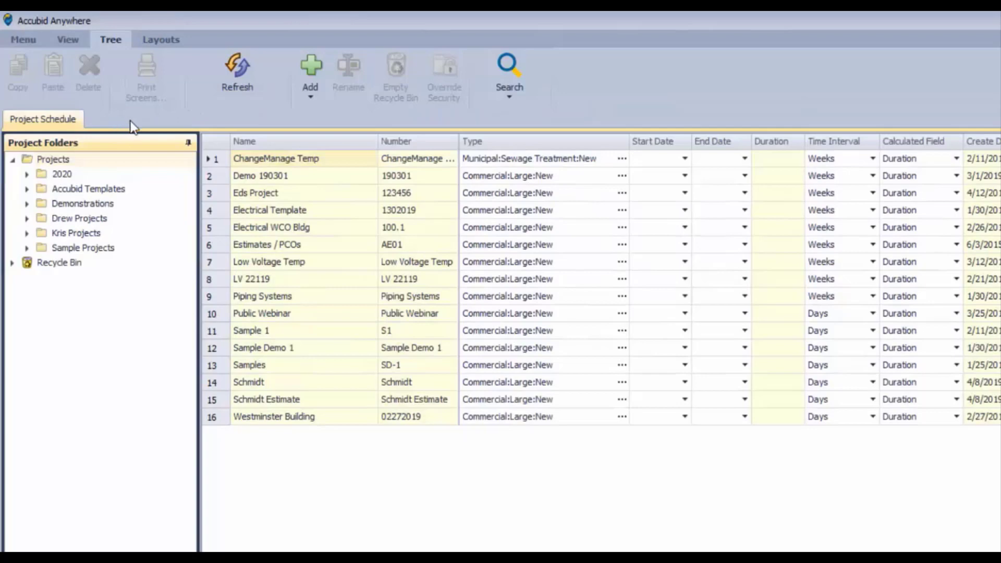
left_click(28, 41)
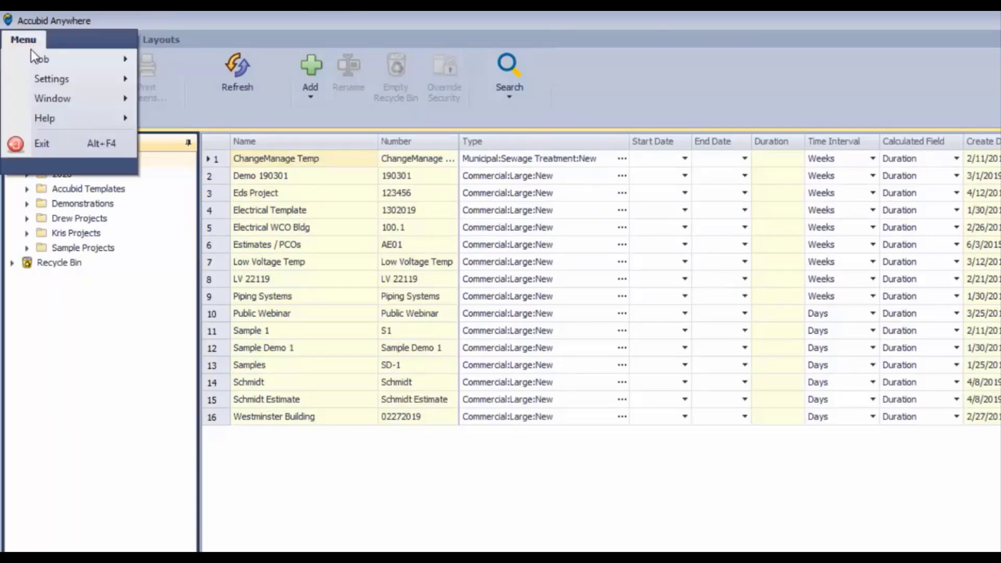
mouse_move(65, 117)
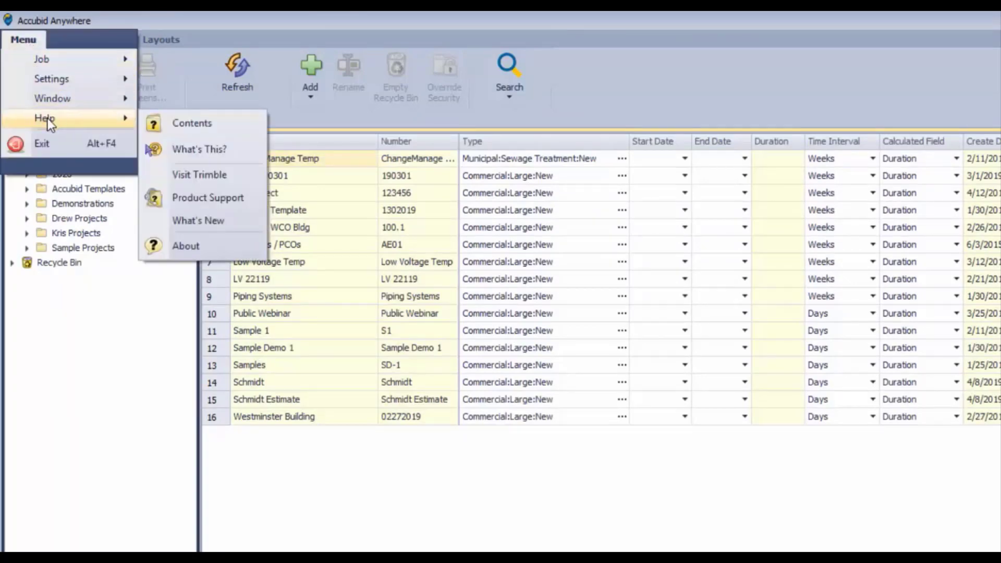
left_click(192, 124)
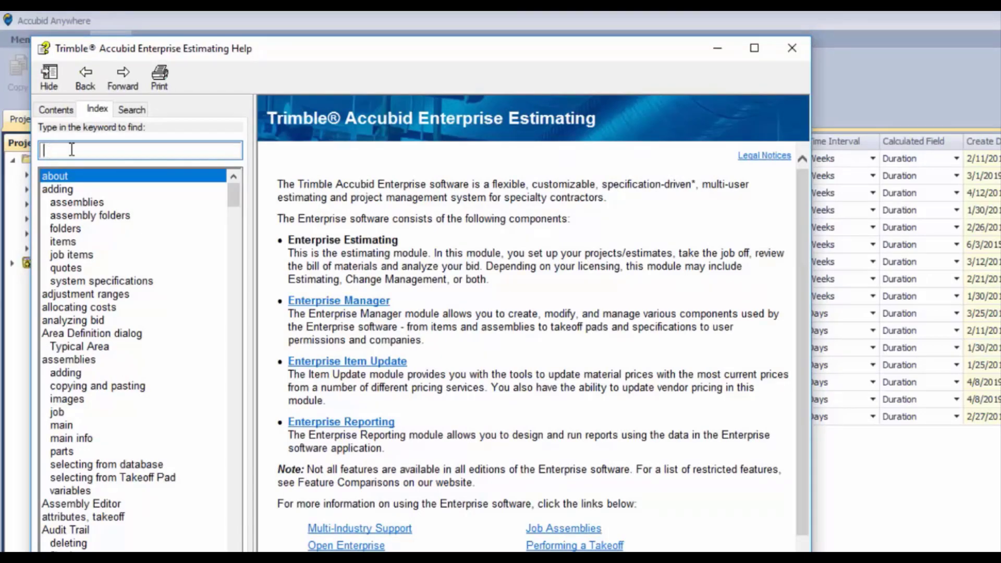
left_click(791, 51)
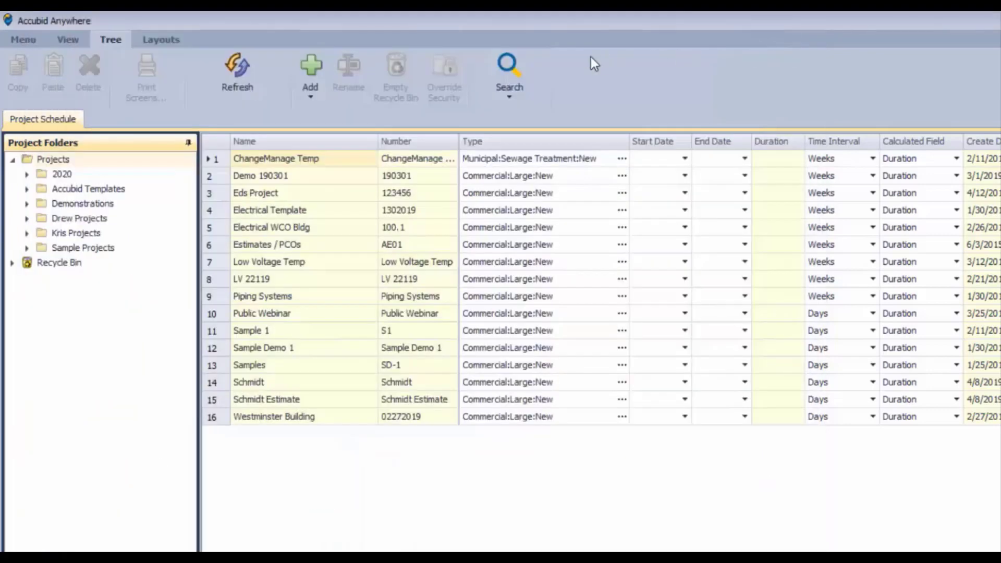
left_click(26, 41)
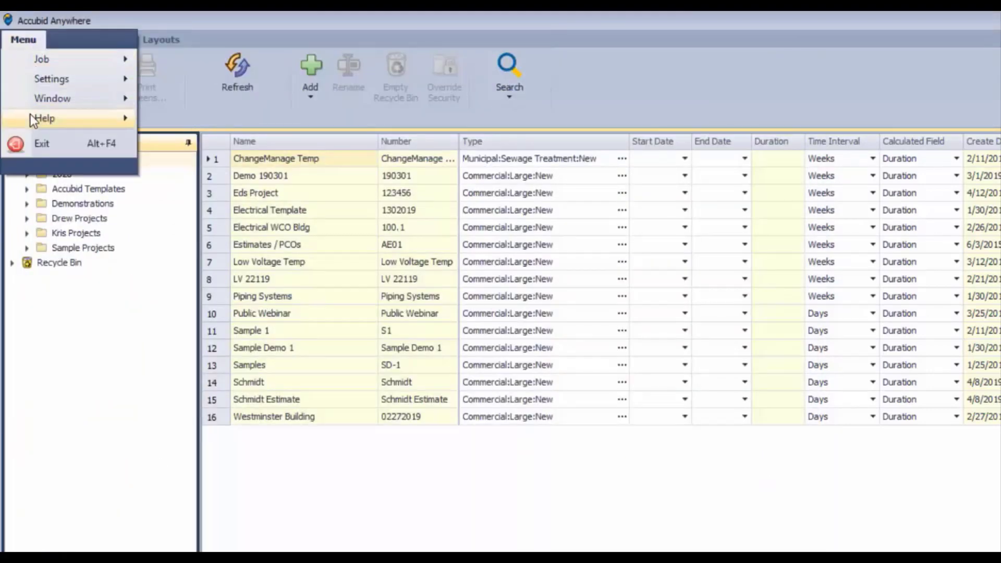
mouse_move(102, 121)
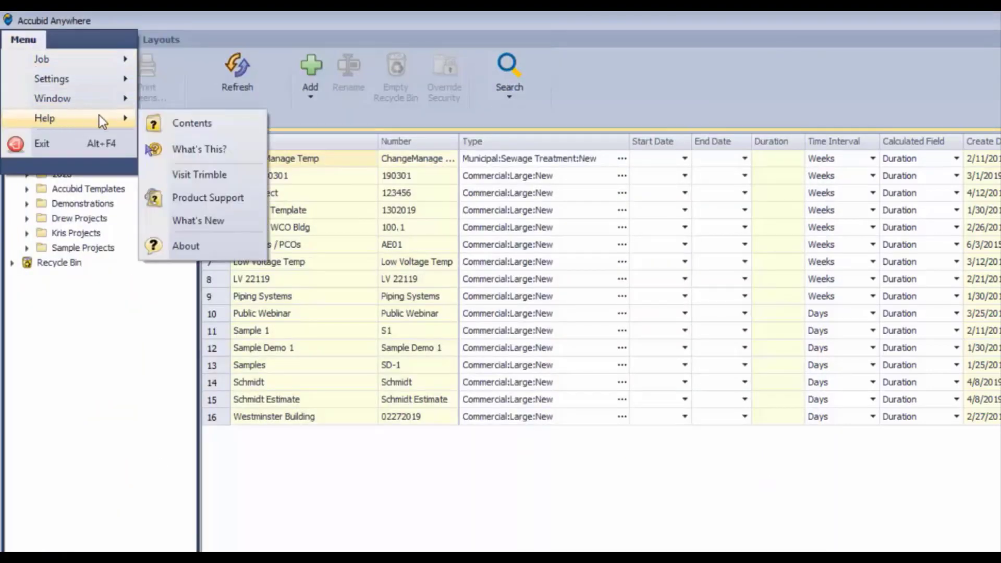
left_click(188, 149)
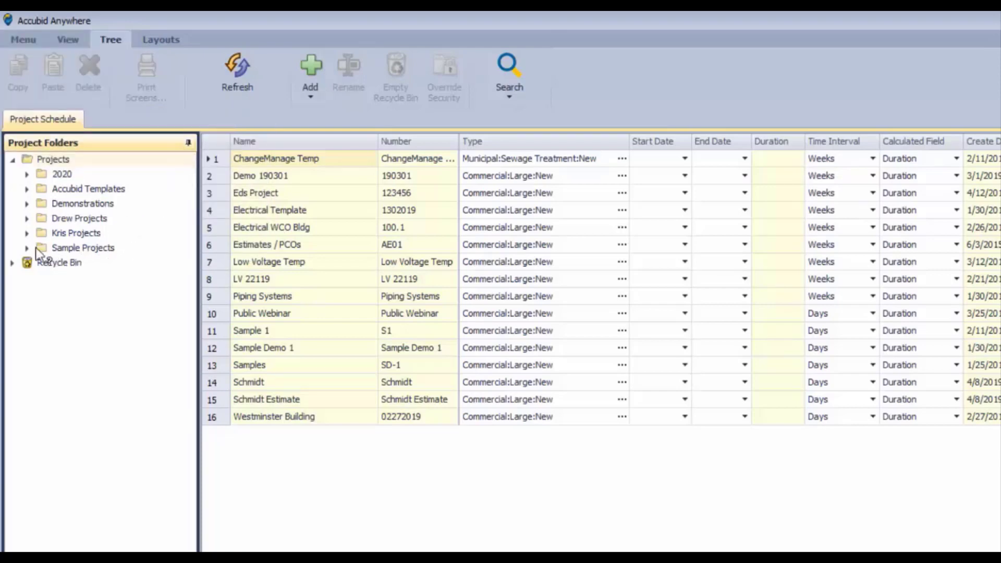
left_click(45, 205)
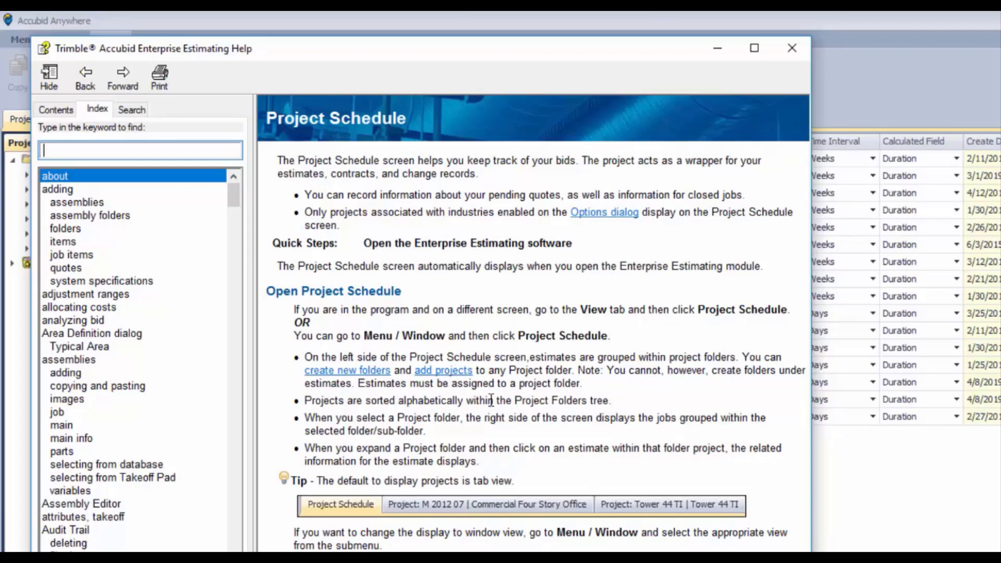
left_click(793, 48)
left_click(24, 39)
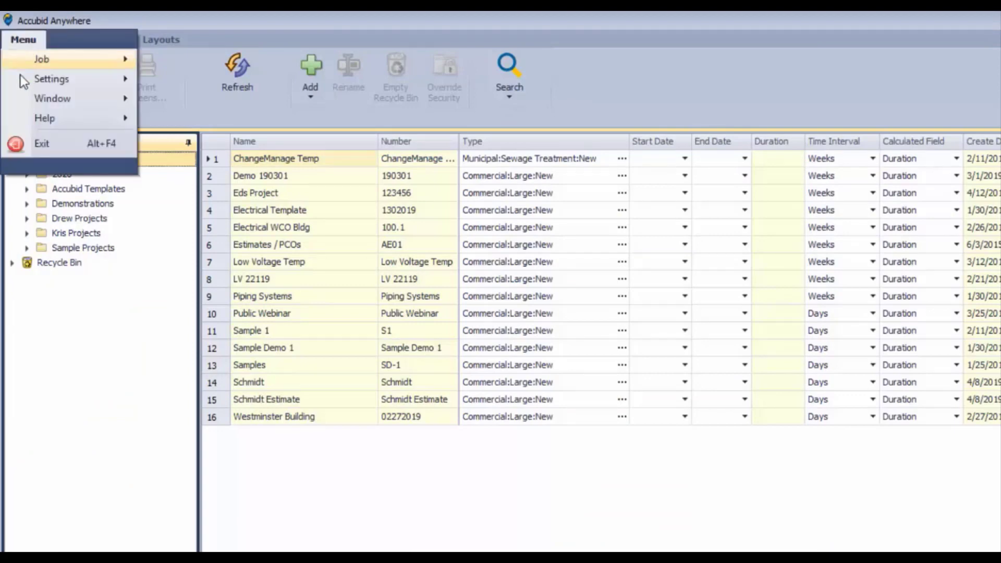
mouse_move(29, 115)
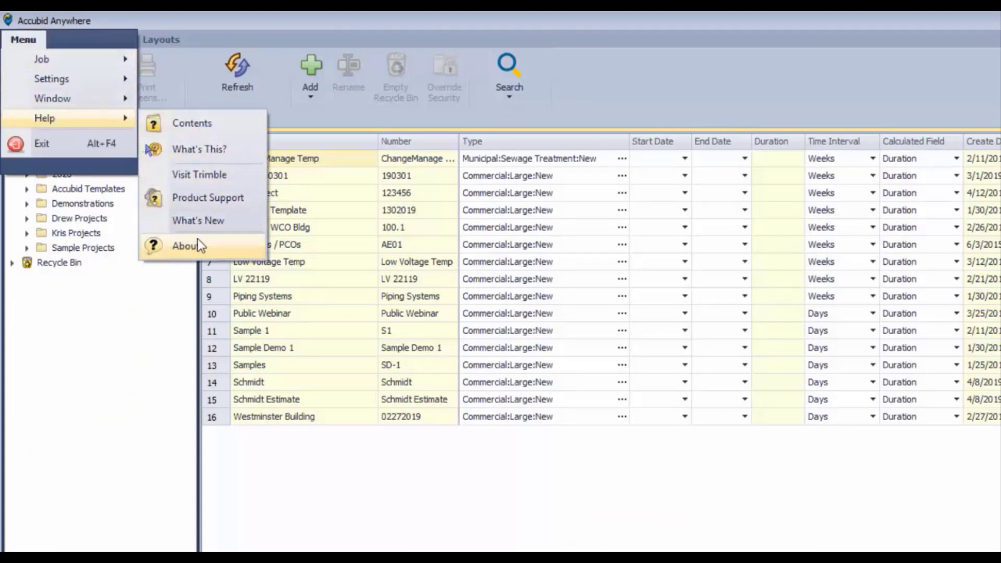
left_click(177, 249)
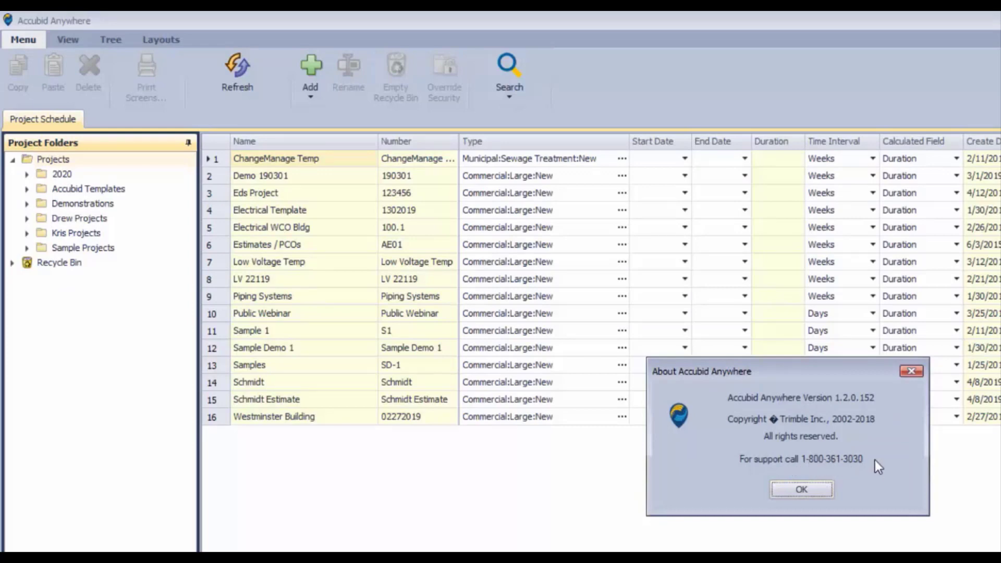
left_click(801, 489)
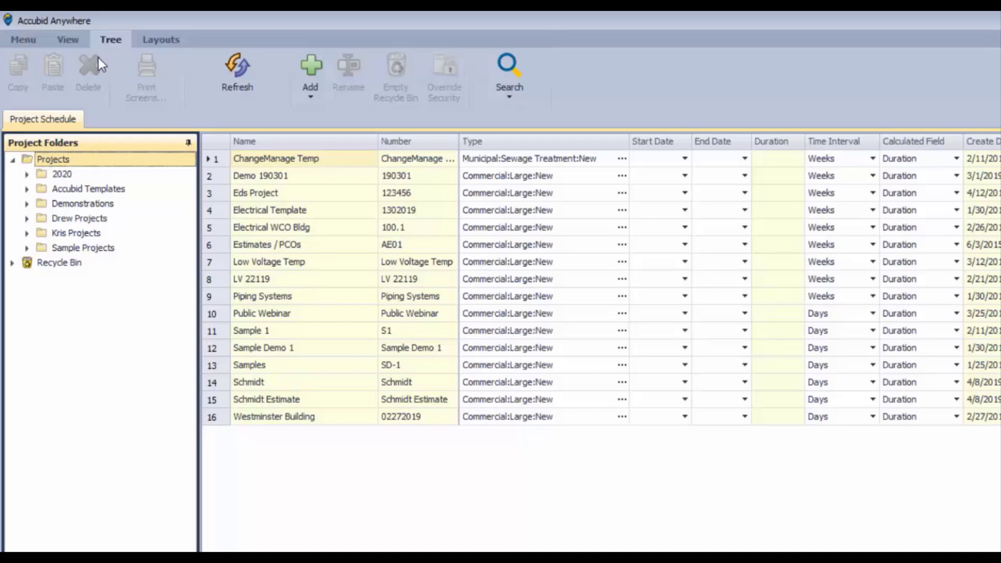
Step: Select all rows, then open 2020 > Eds Folder to list Eds Project and check the Add choices
left_click(221, 145)
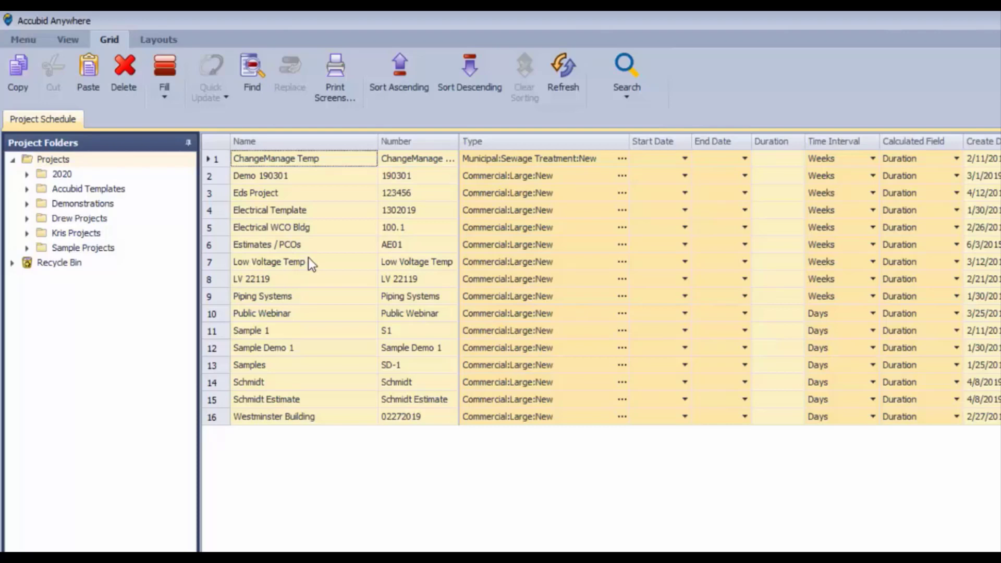
left_click(46, 160)
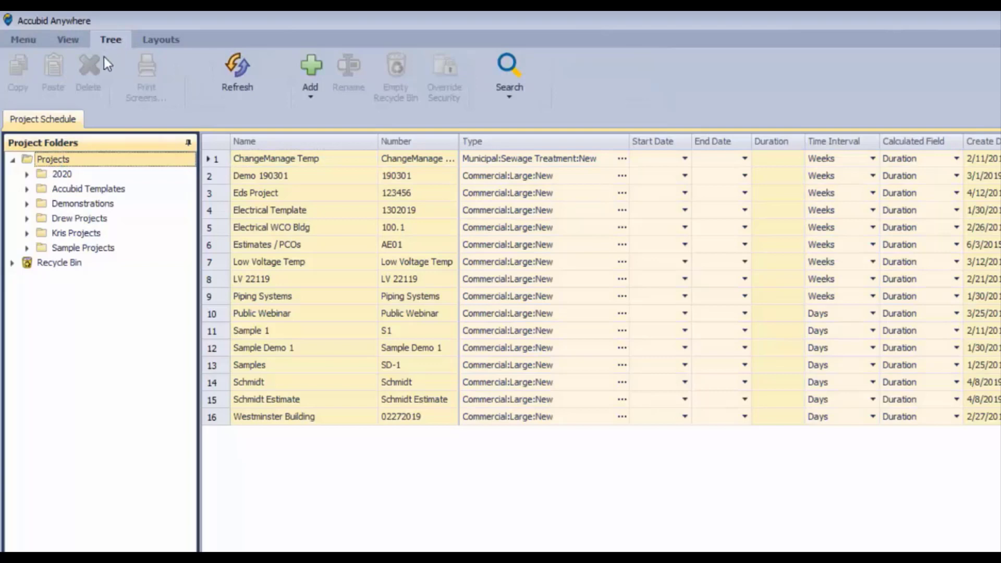
left_click(27, 174)
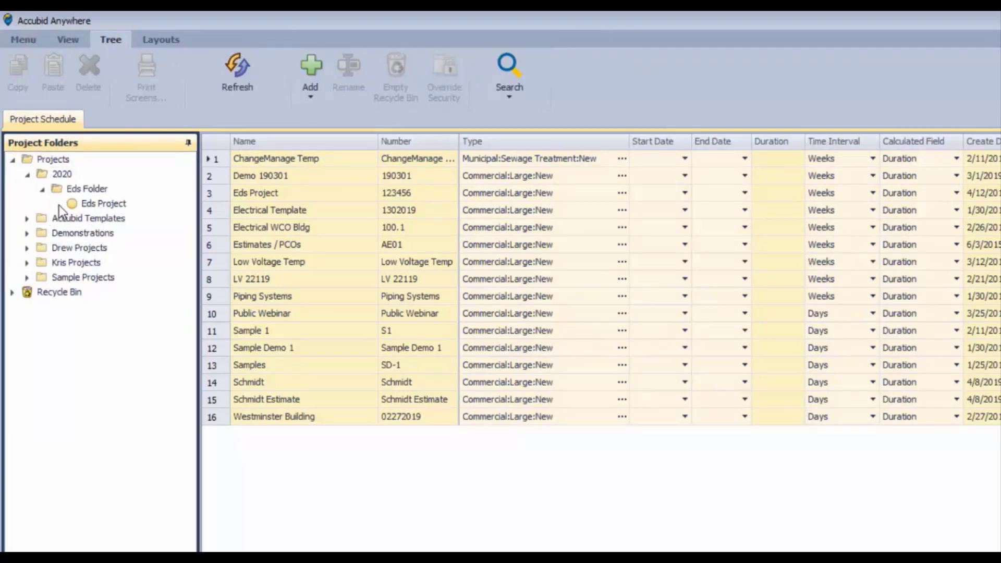
left_click(78, 190)
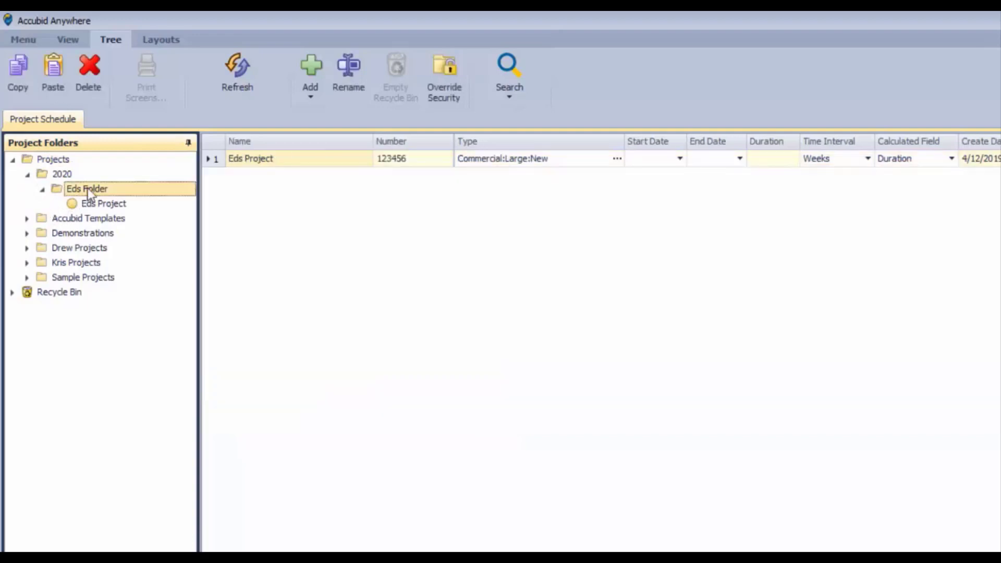
left_click(318, 97)
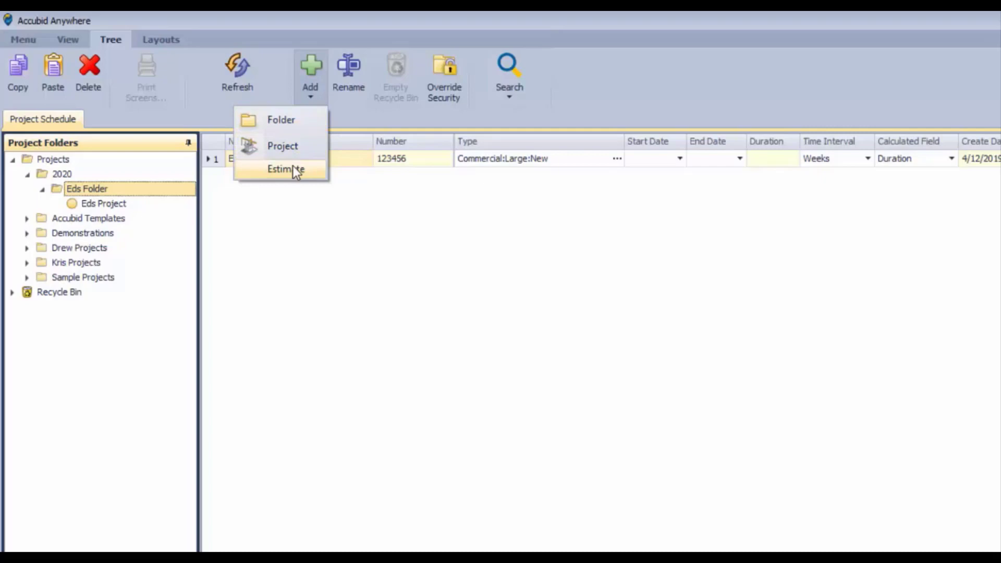
left_click(96, 190)
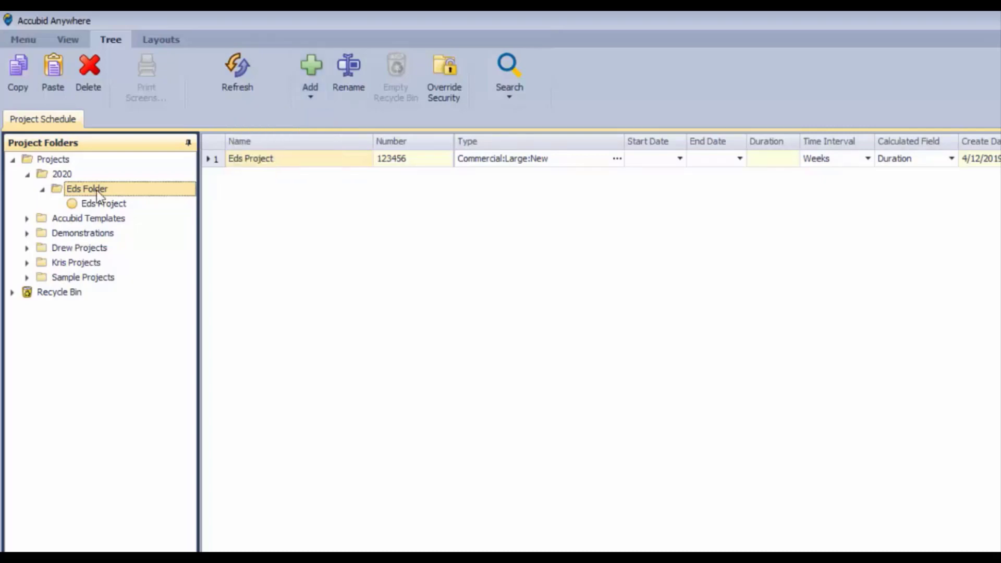
Step: List all 16 projects from the Projects folder and select every grid row
left_click(51, 160)
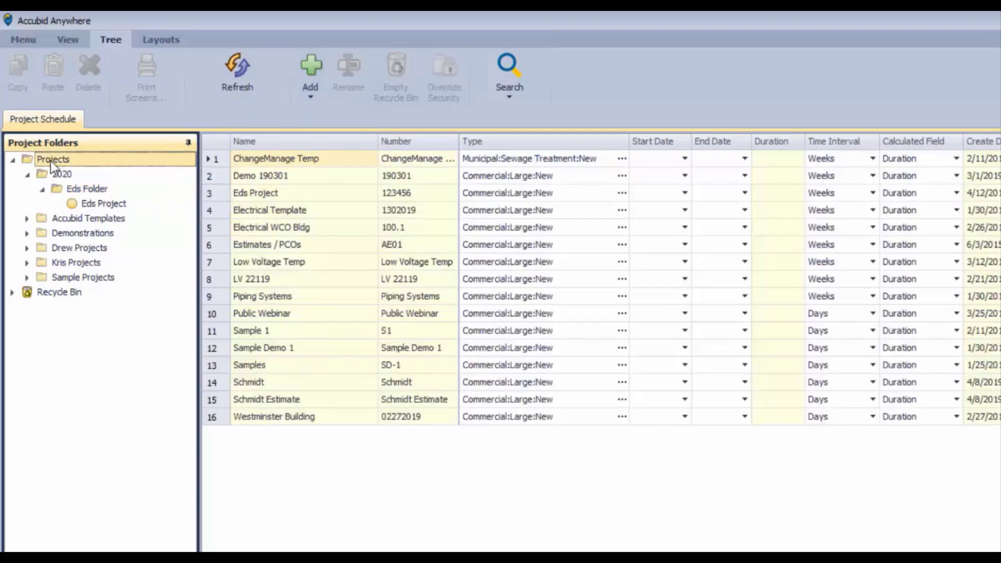
left_click(218, 145)
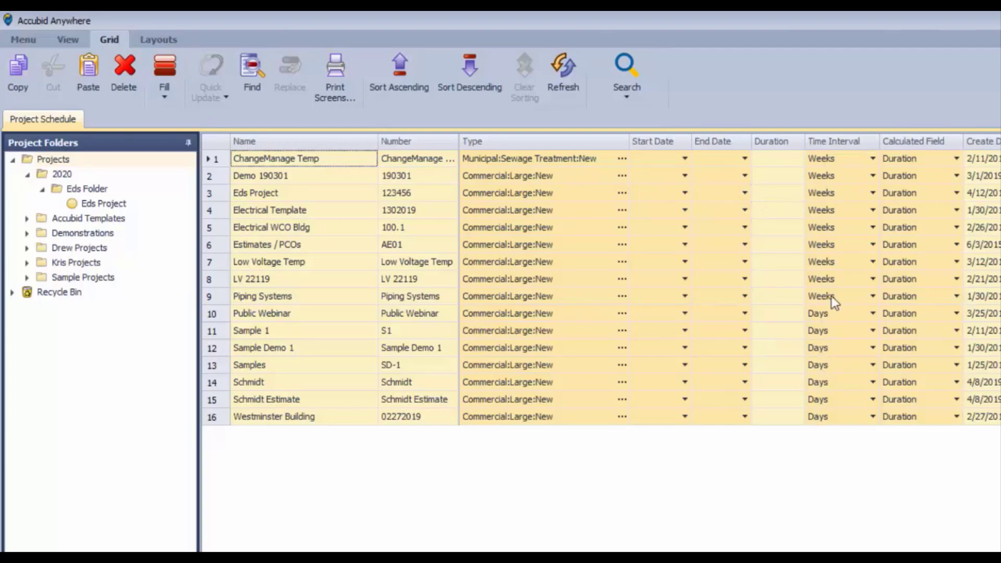
Step: Set ChangeManage Temp's Time Interval to Days and Fill Down the whole column
left_click(838, 159)
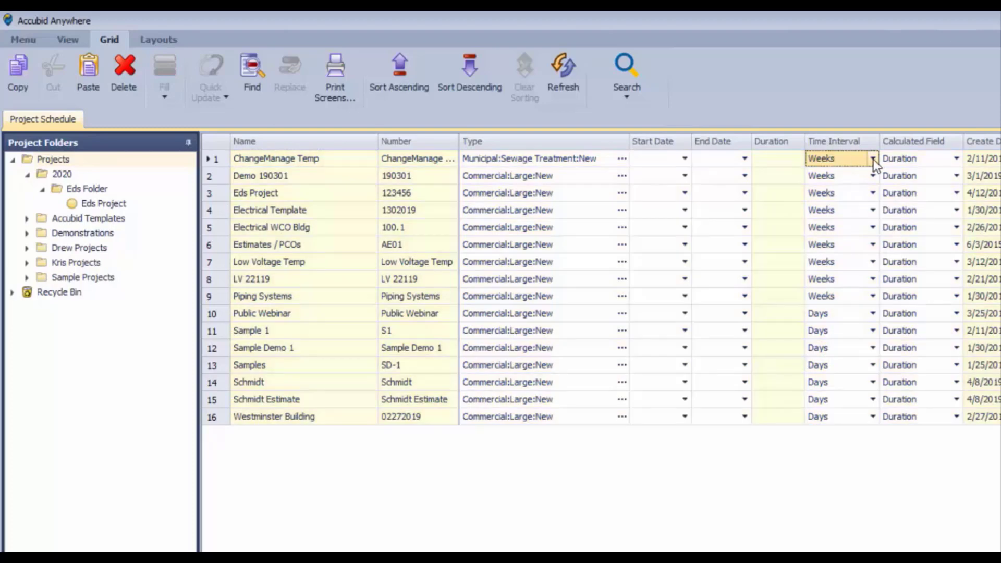
left_click(874, 158)
left_click(824, 173)
left_click(833, 141)
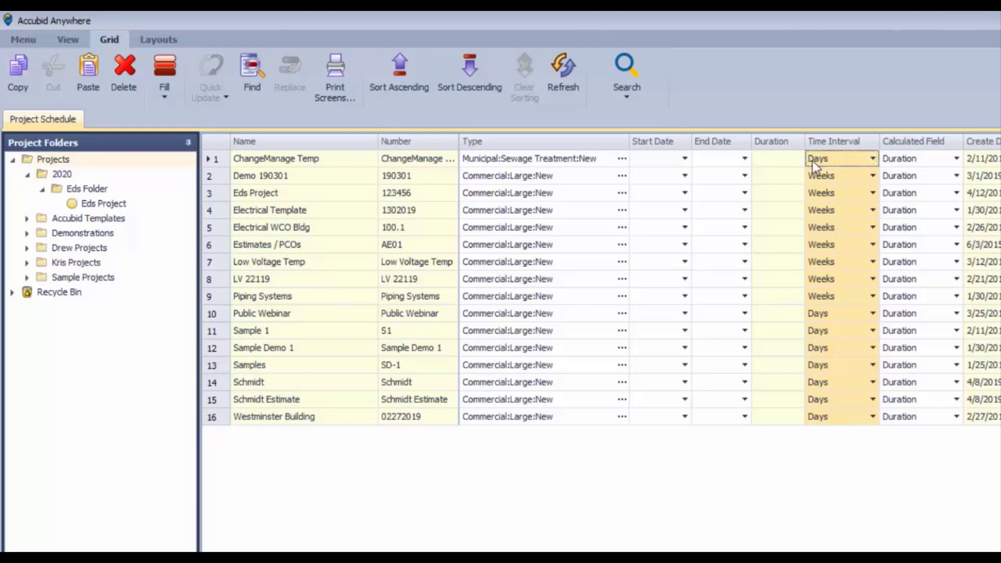
left_click(168, 97)
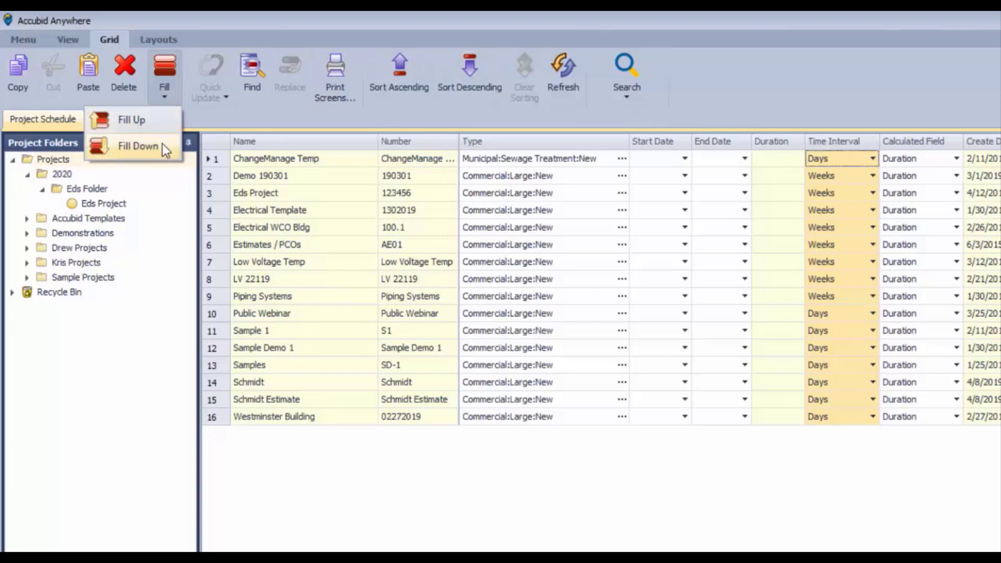
left_click(138, 146)
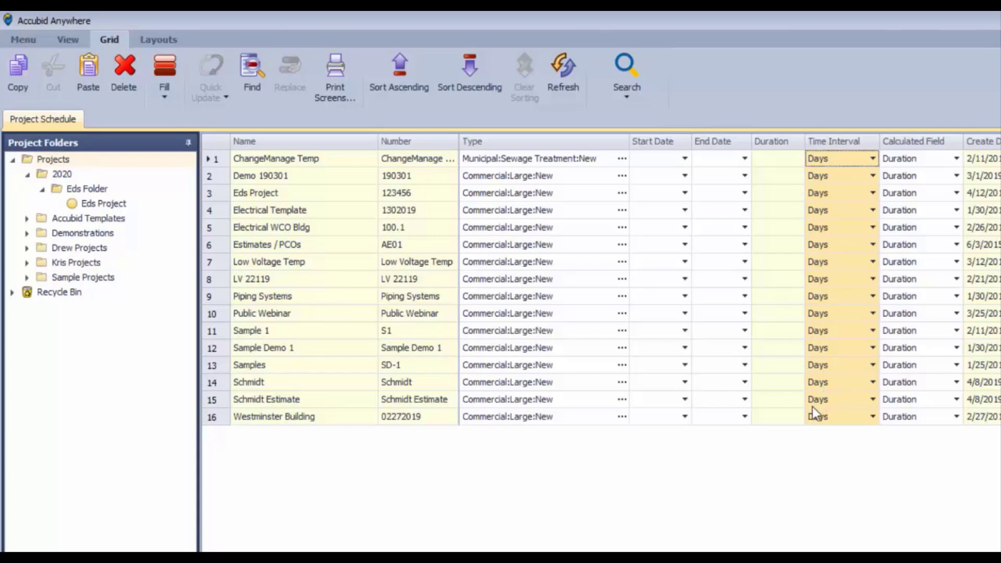
Step: Set Westminster Building to Weeks and Fill Up across rows 10–16
left_click(840, 417)
left_click(873, 417)
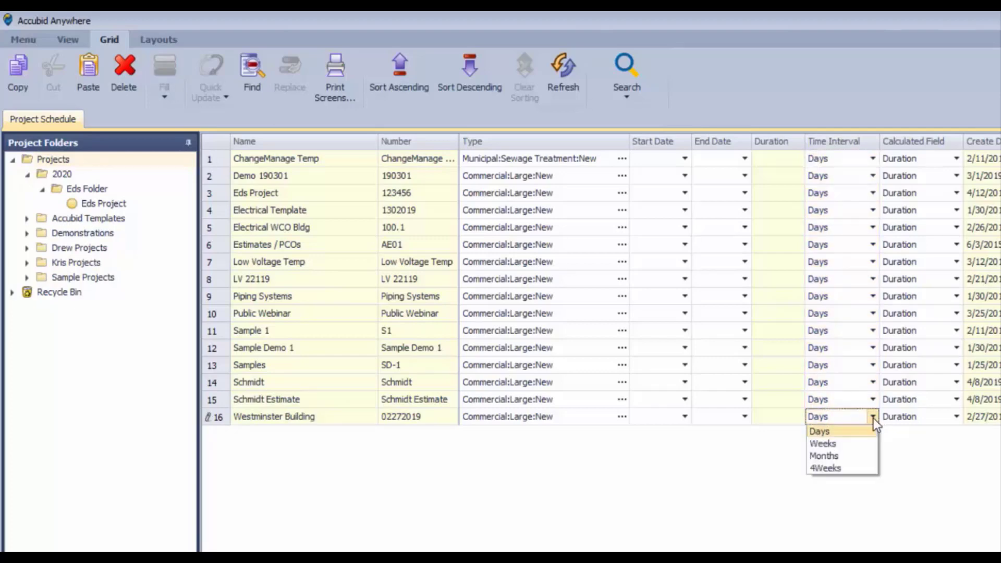
left_click(840, 443)
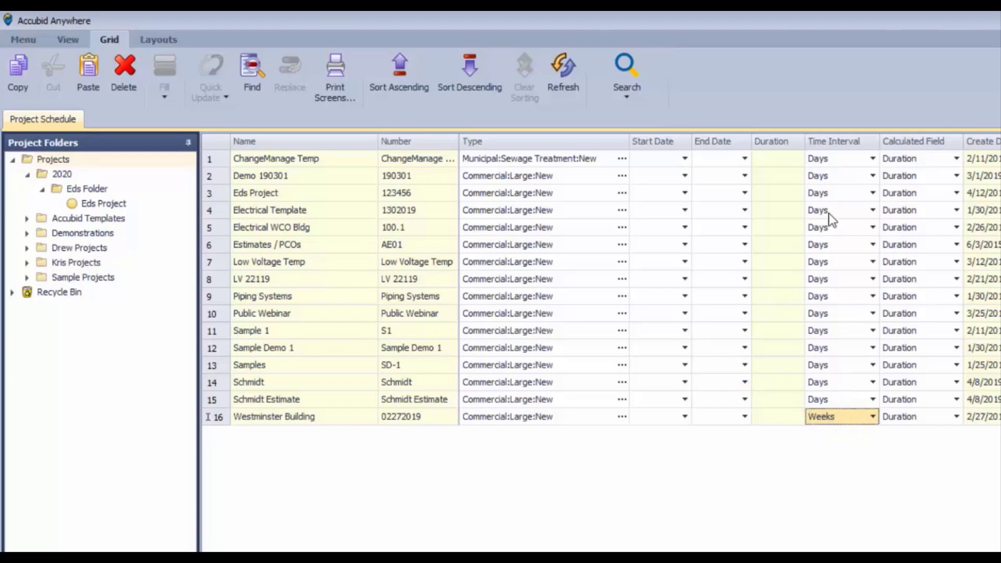
left_click(835, 314)
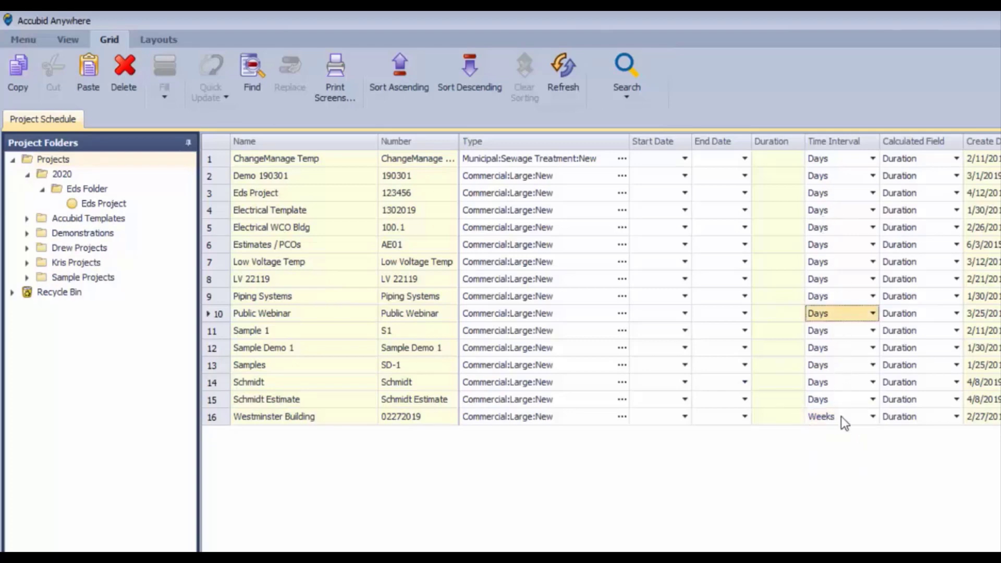
left_click_drag(841, 416, 837, 312)
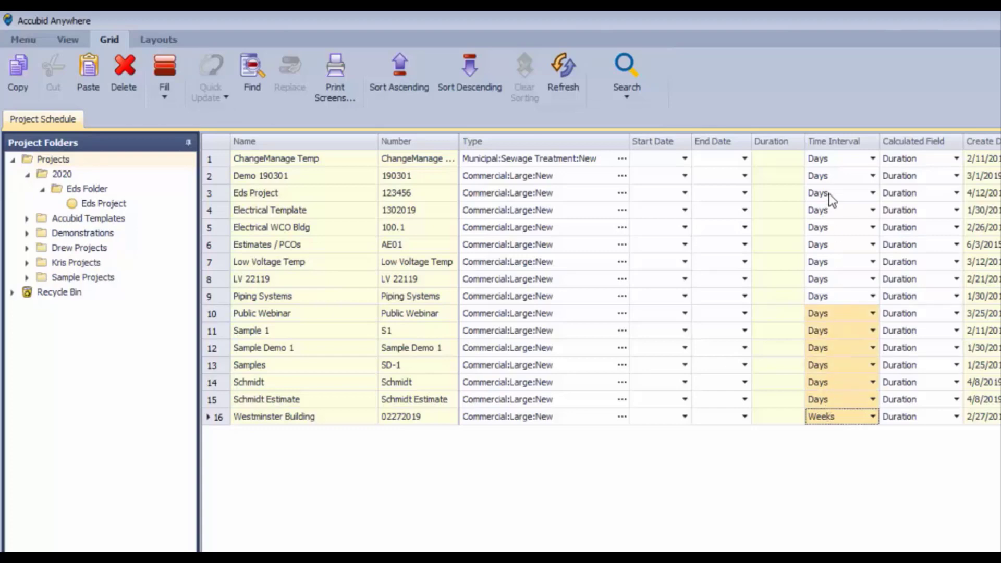
left_click(165, 95)
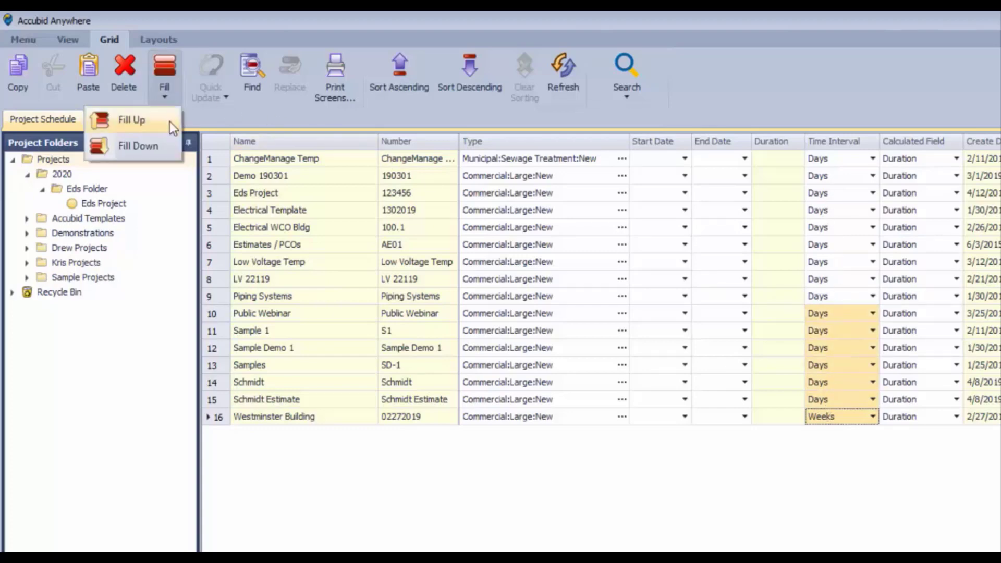
left_click(170, 121)
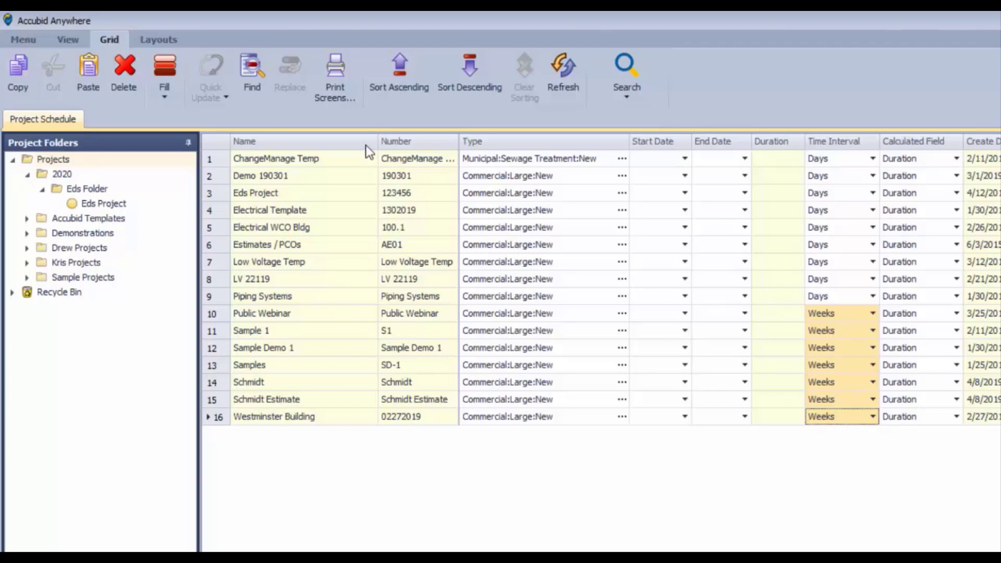
Step: Pick 4/17/2019 as ChangeManage Temp's Start Date from the calendar
left_click(653, 159)
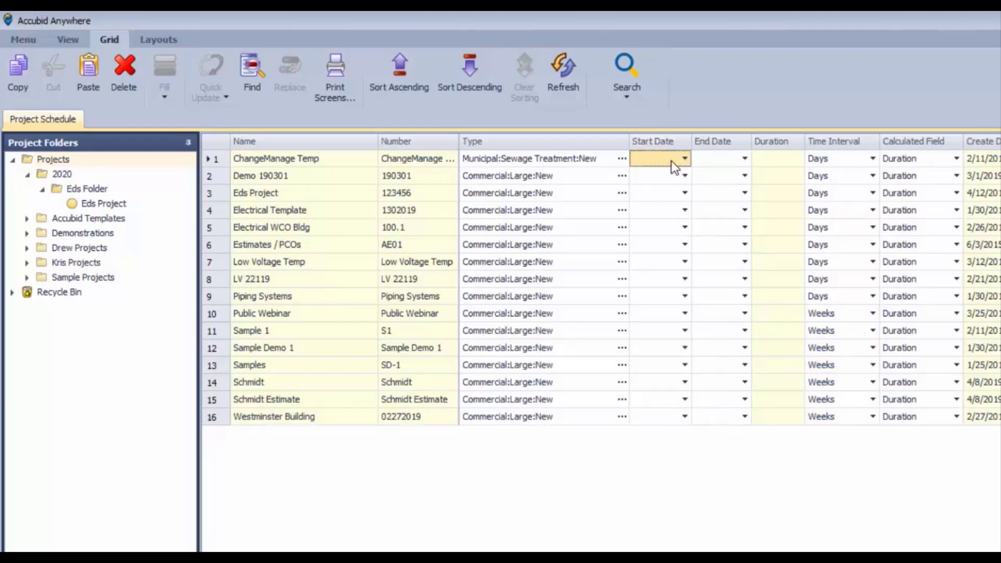
left_click(658, 157)
key("Return")
left_click(656, 414)
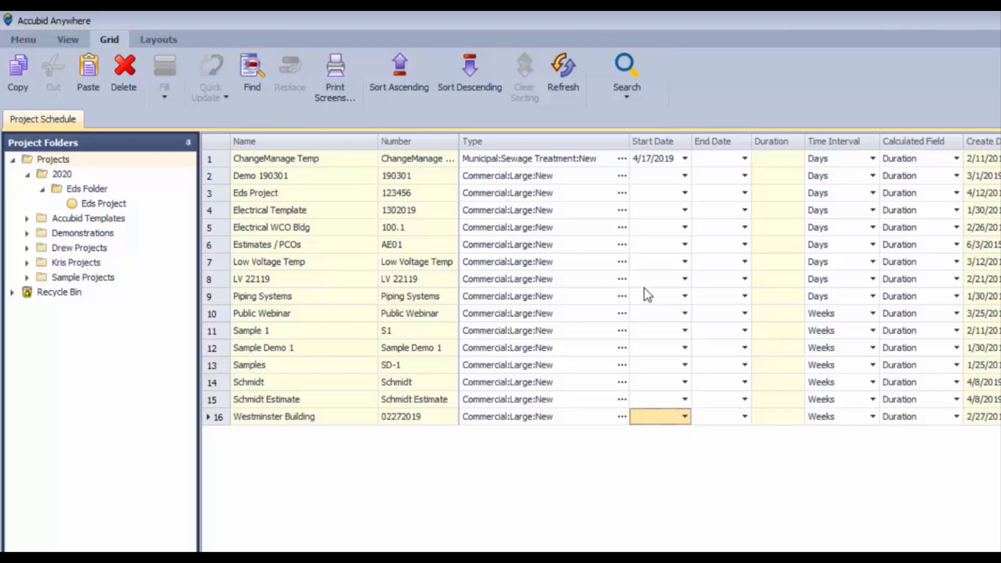
Step: Find 1/30 in the grid and step through three matching dates with Find Next
left_click(251, 71)
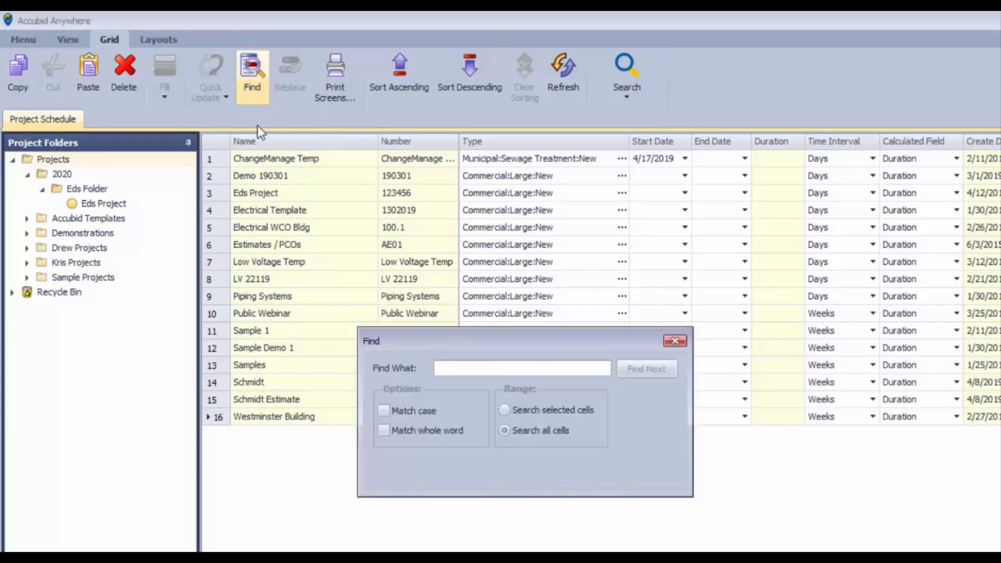
left_click(985, 166)
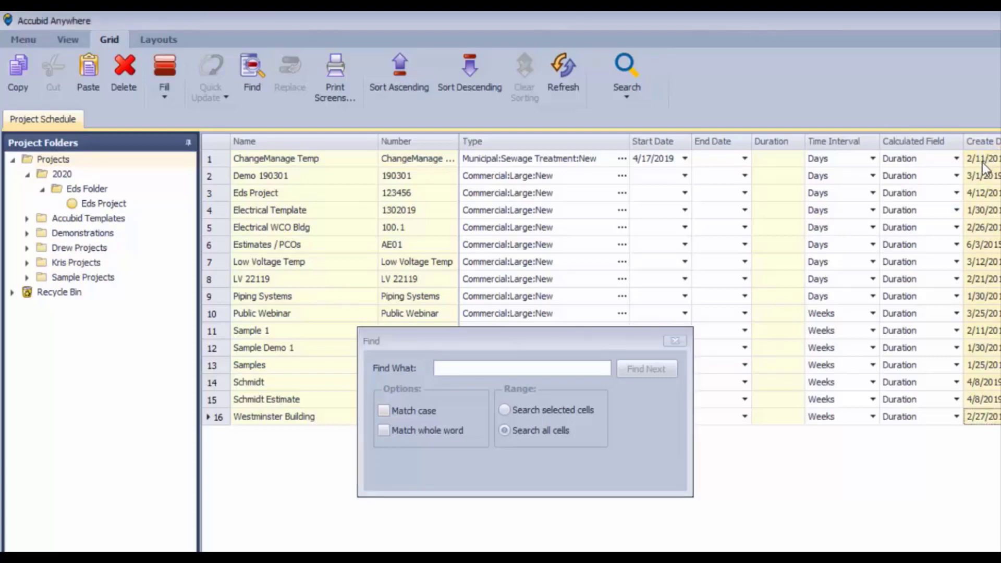
left_click(458, 368)
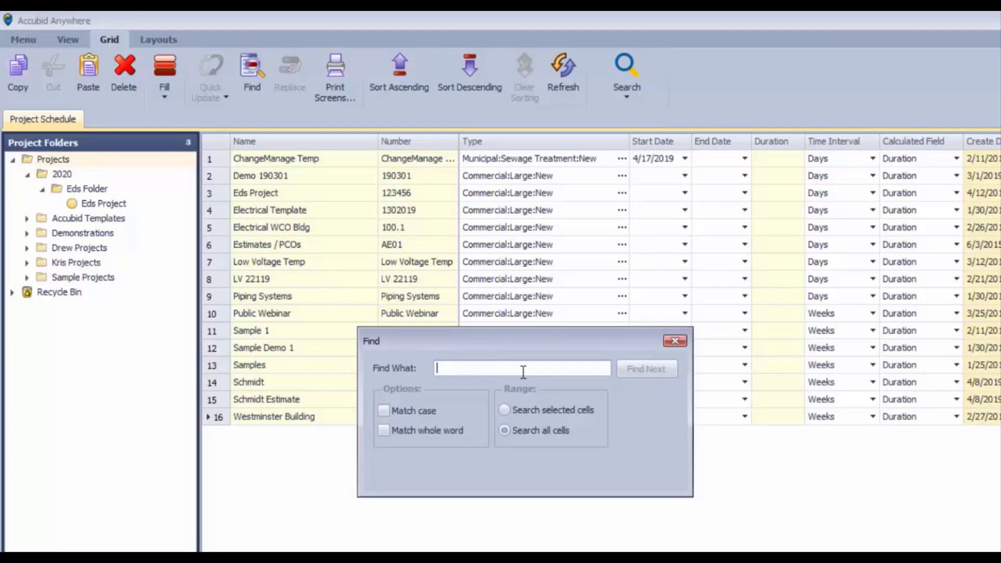
type("1/30")
left_click(639, 372)
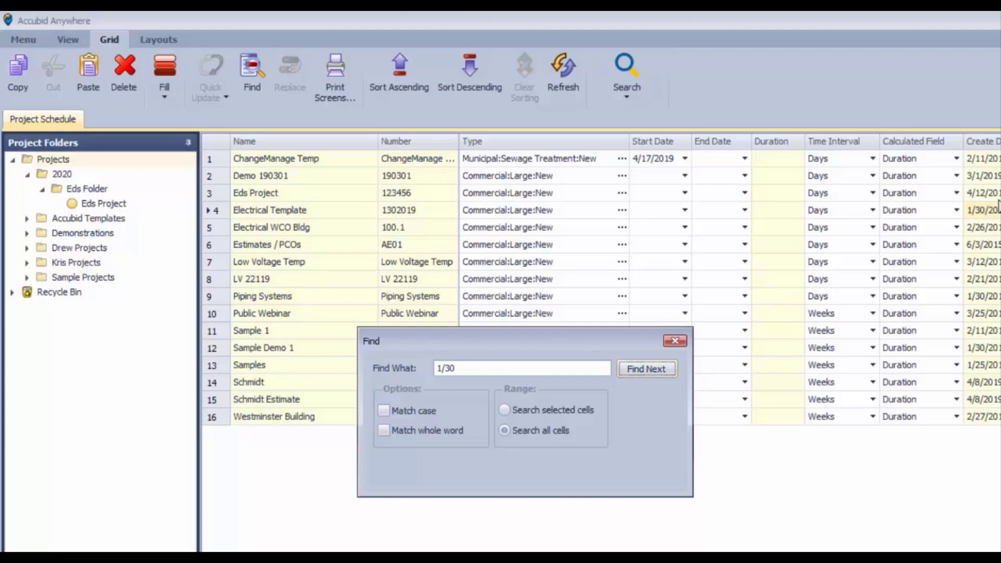
left_click(639, 373)
left_click(640, 369)
Step: Close Find, sort by Number ascending then descending, then clear sorting
left_click(672, 342)
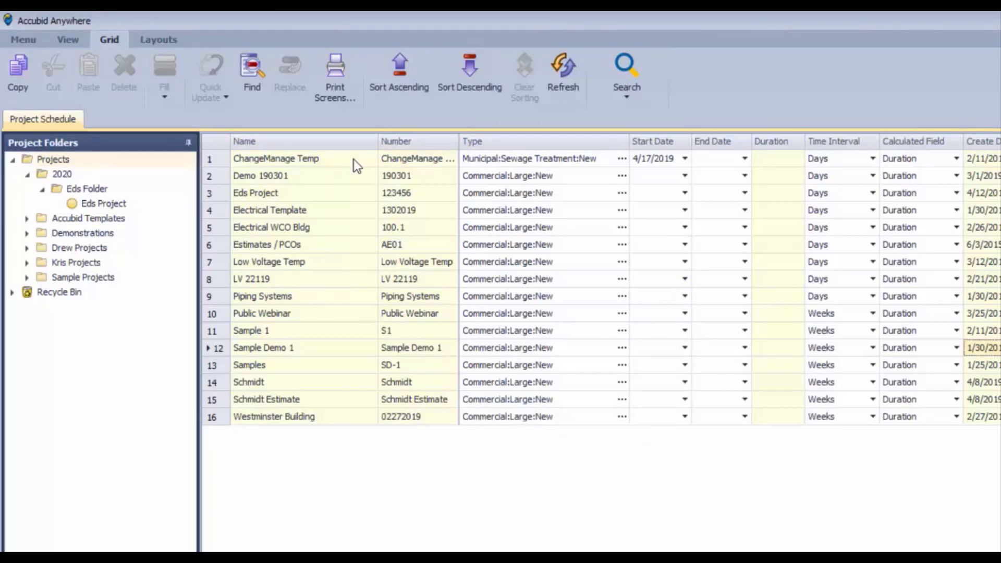
left_click(409, 141)
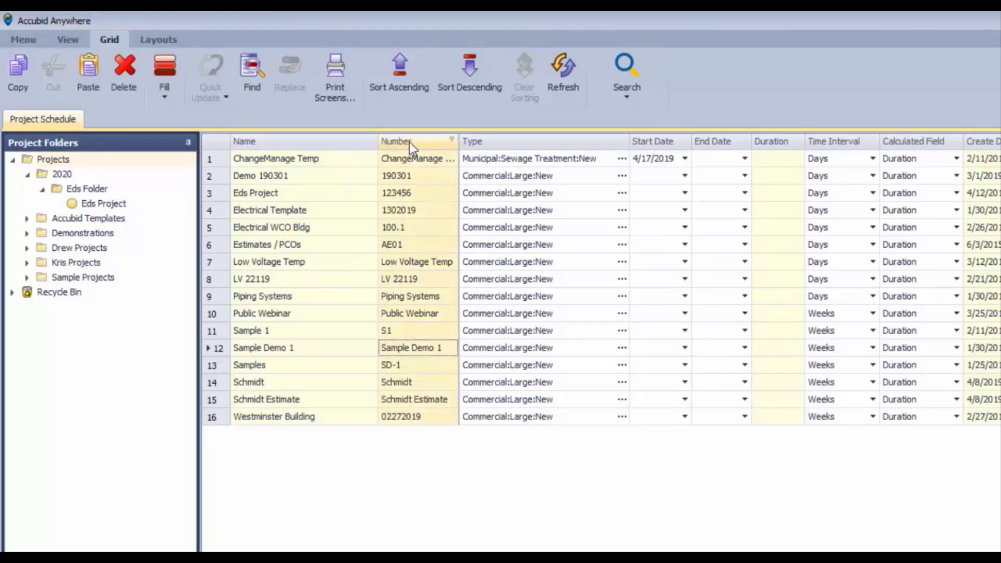
left_click(410, 82)
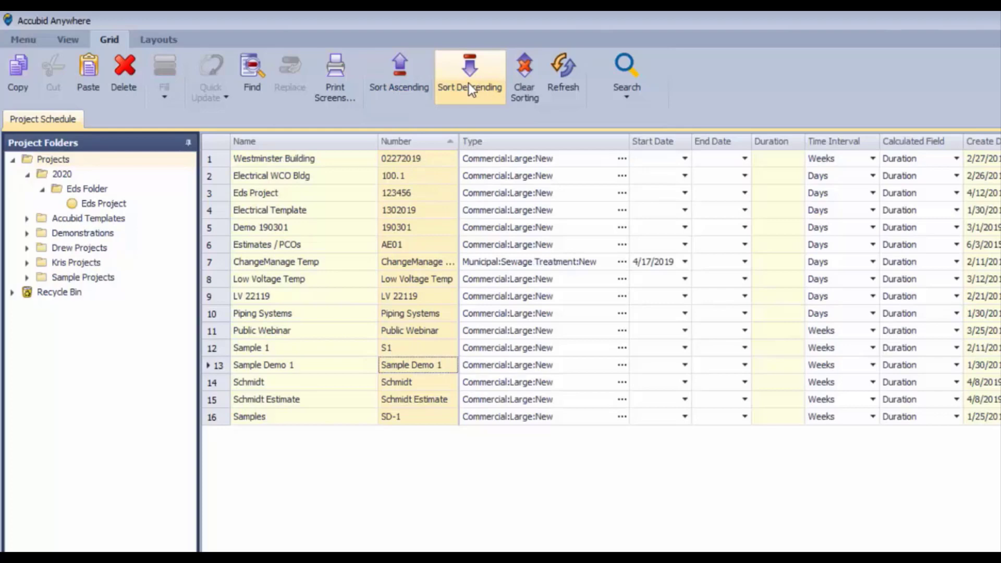
left_click(452, 84)
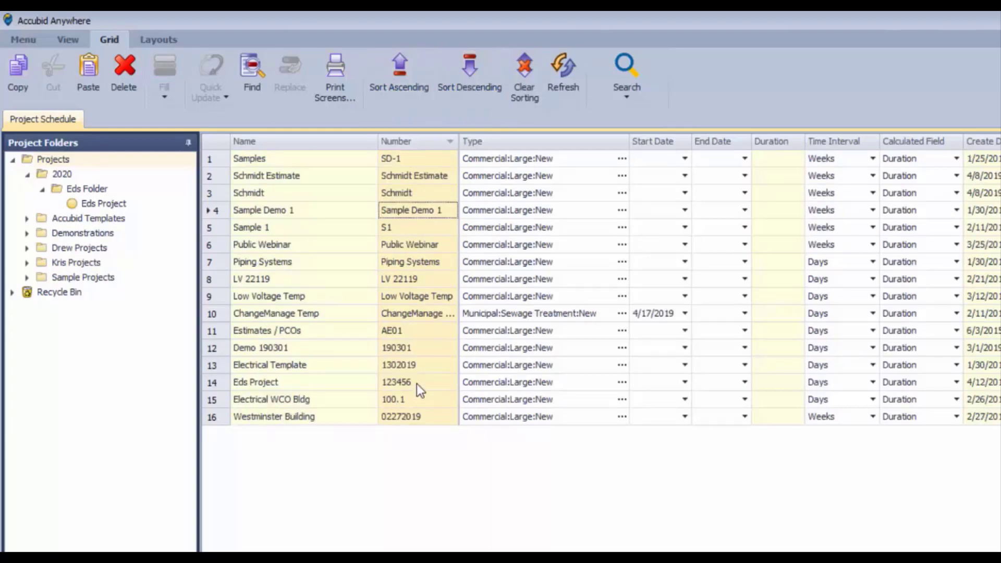
left_click(522, 72)
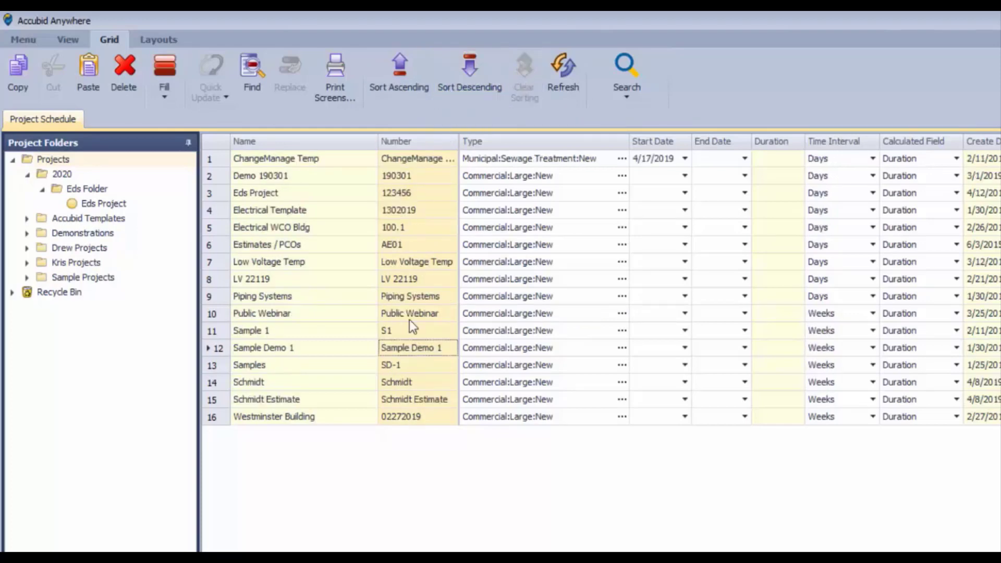
Step: Refresh the project list and open the Search dropdown showing Estimate, Contract and PCO
left_click(560, 77)
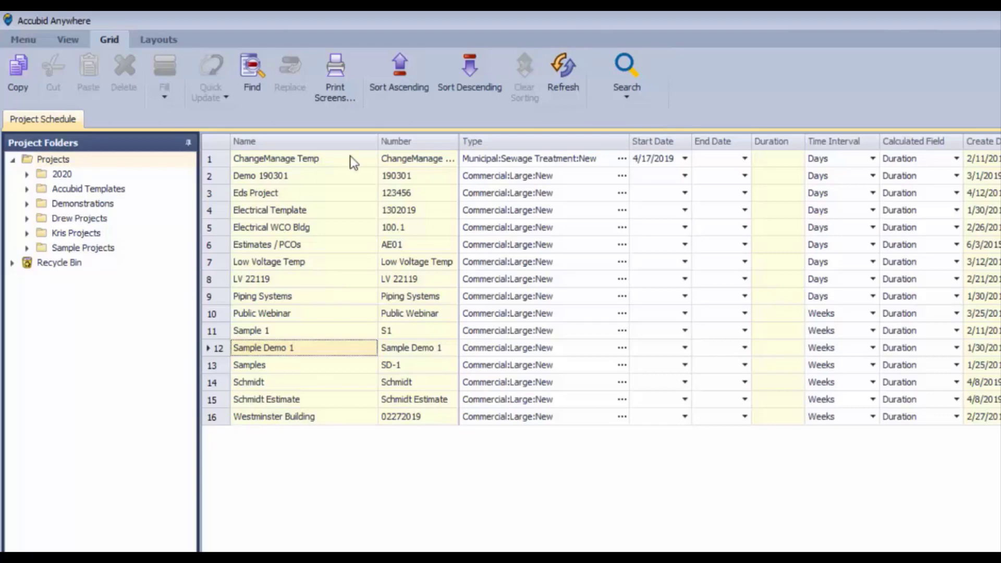
left_click(627, 89)
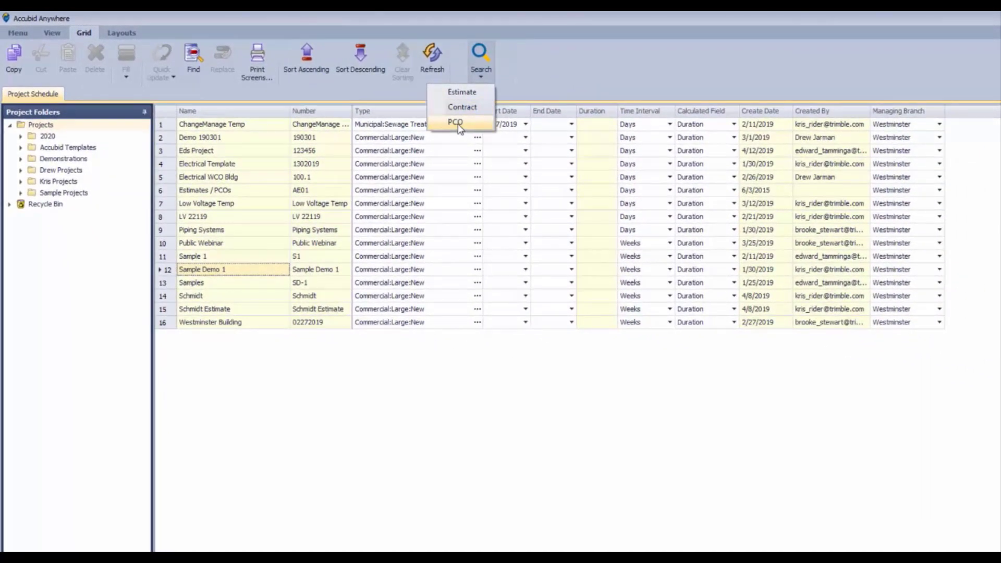
Step: Run an Estimate search for 'Sample', which finds Sample 1 Est and Sample Job 1, then close it
left_click(461, 95)
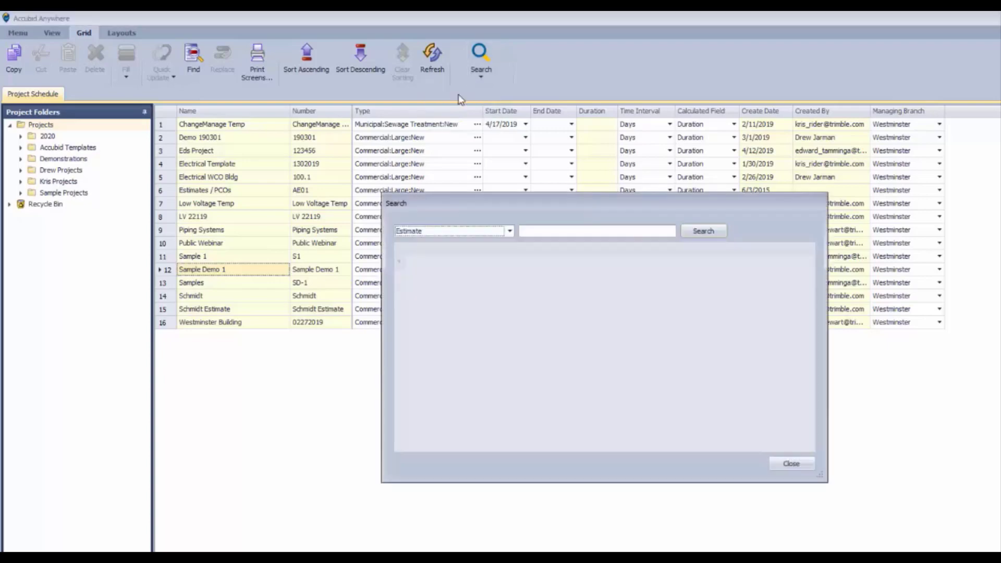
left_click(509, 232)
left_click(580, 229)
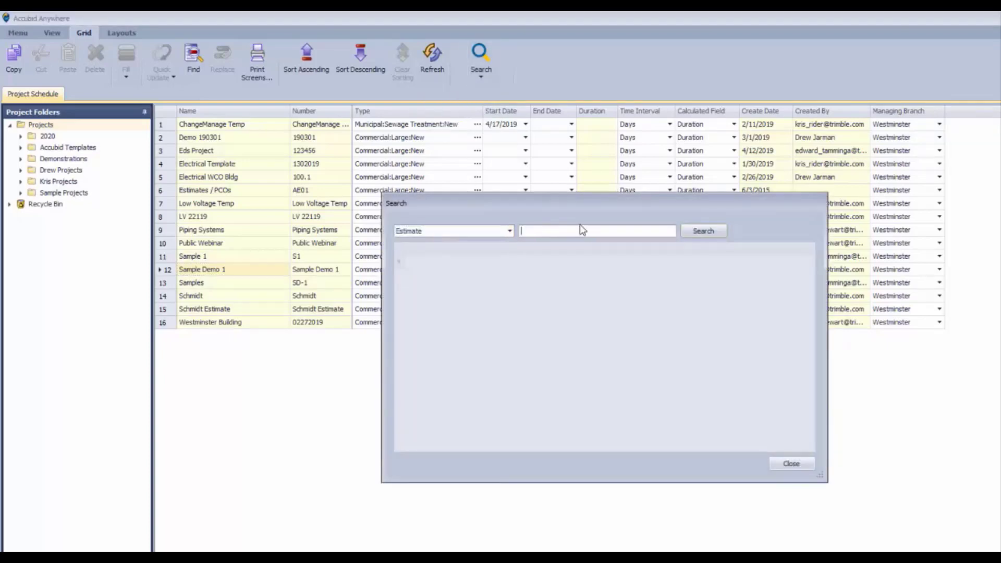
type("Sample")
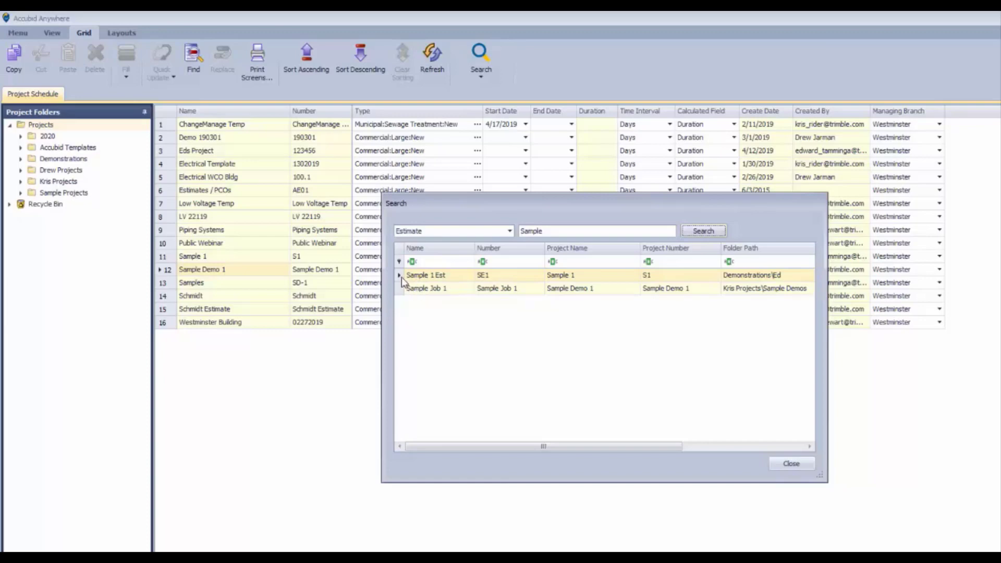
left_click(789, 467)
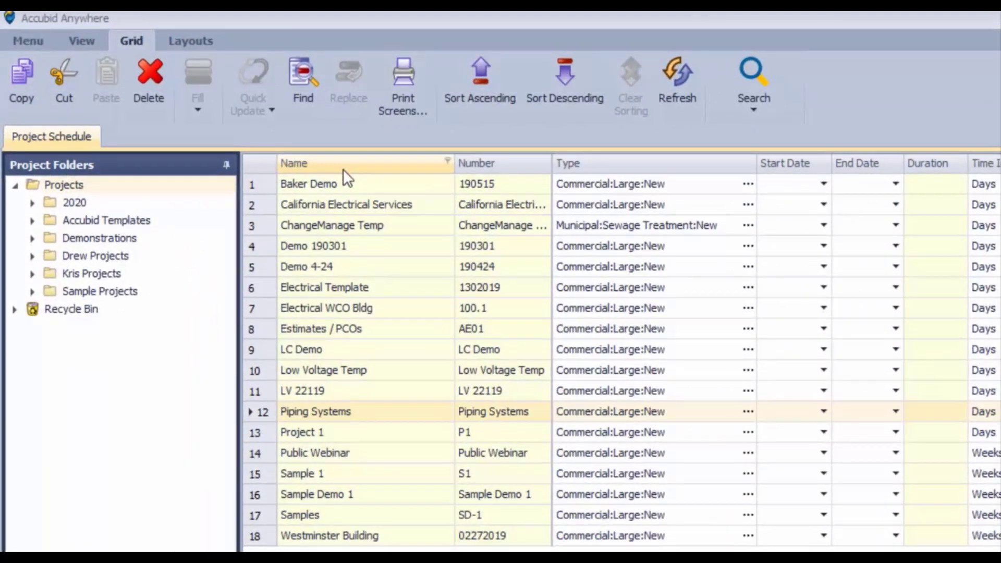
Step: Show the filter row, filter Name by 'demo' down to five projects, then clear the filter
right_click(280, 140)
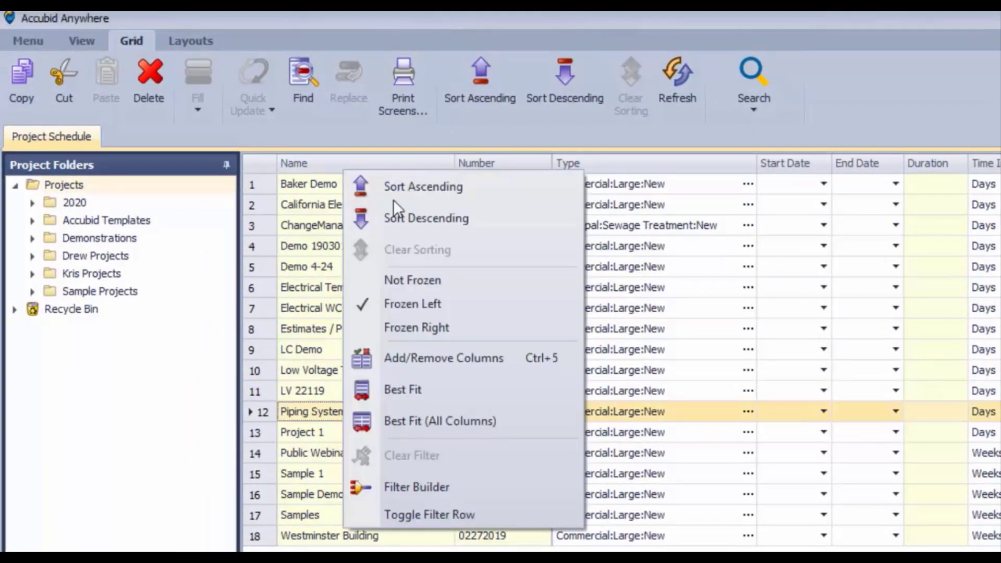
left_click(435, 514)
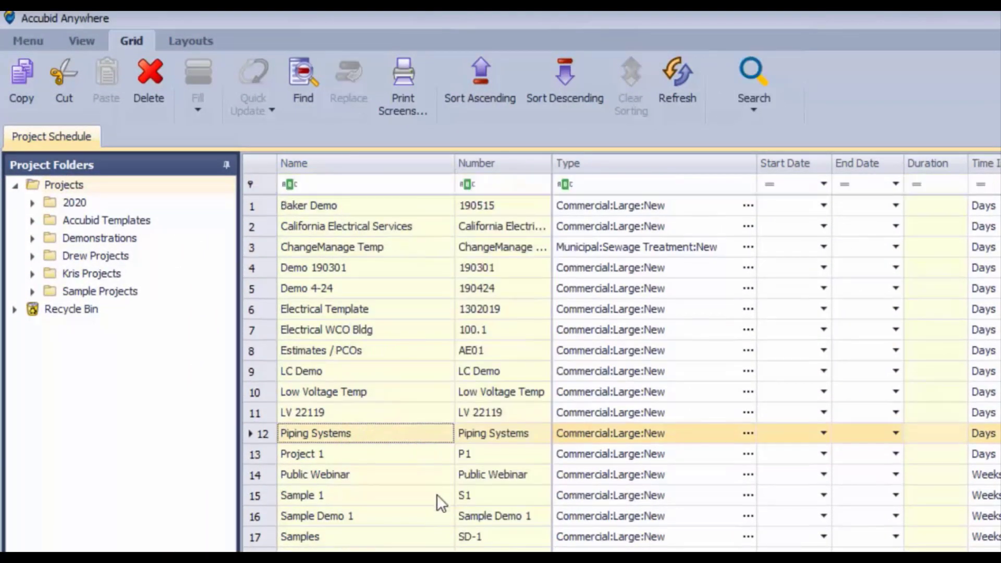
left_click(331, 183)
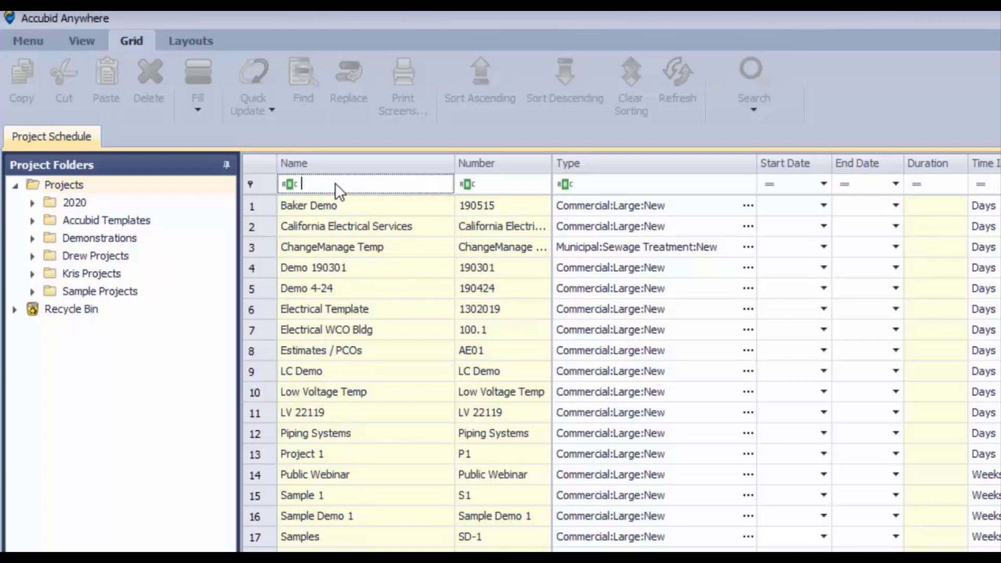
type("demo")
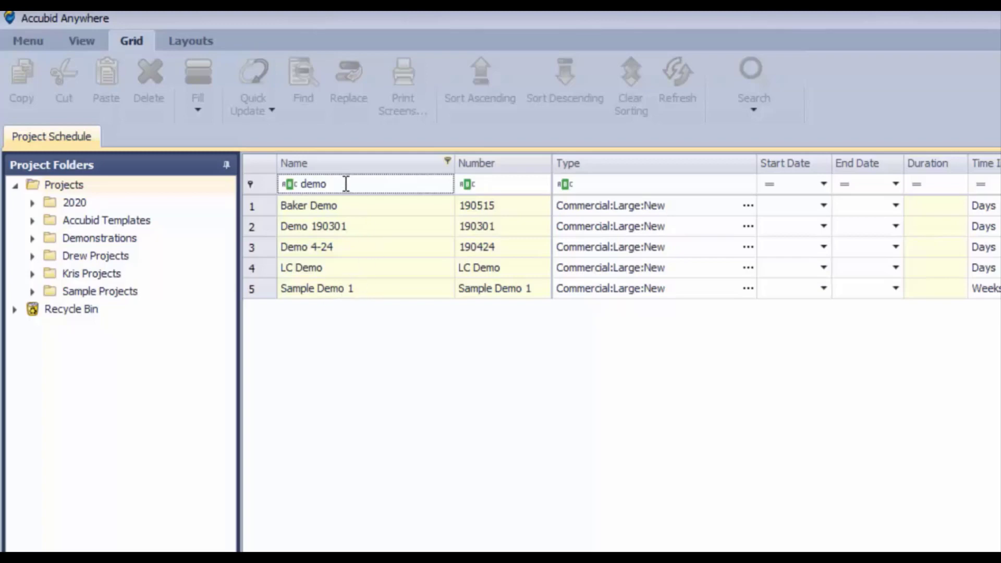
left_click_drag(346, 184, 282, 184)
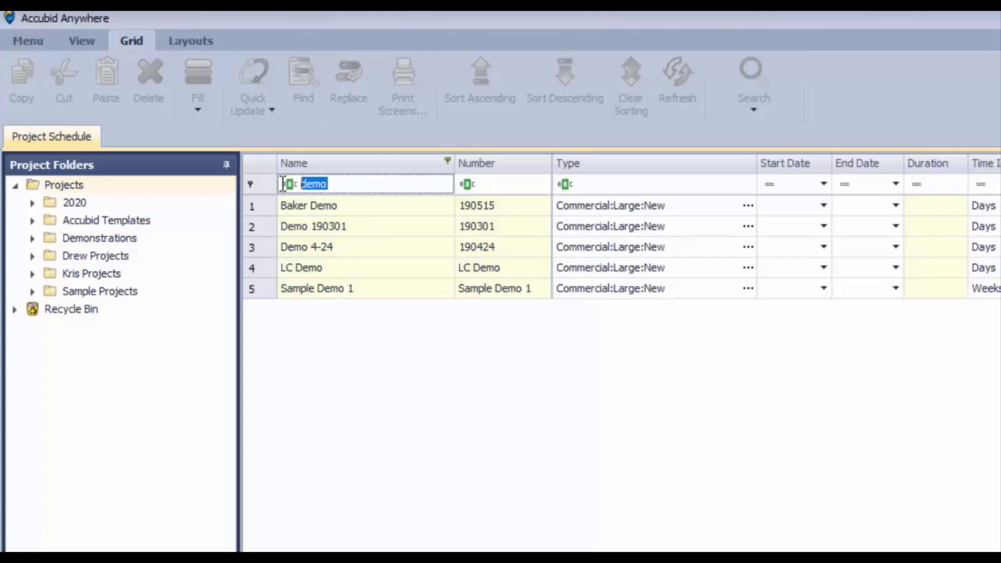
key("BackSpace")
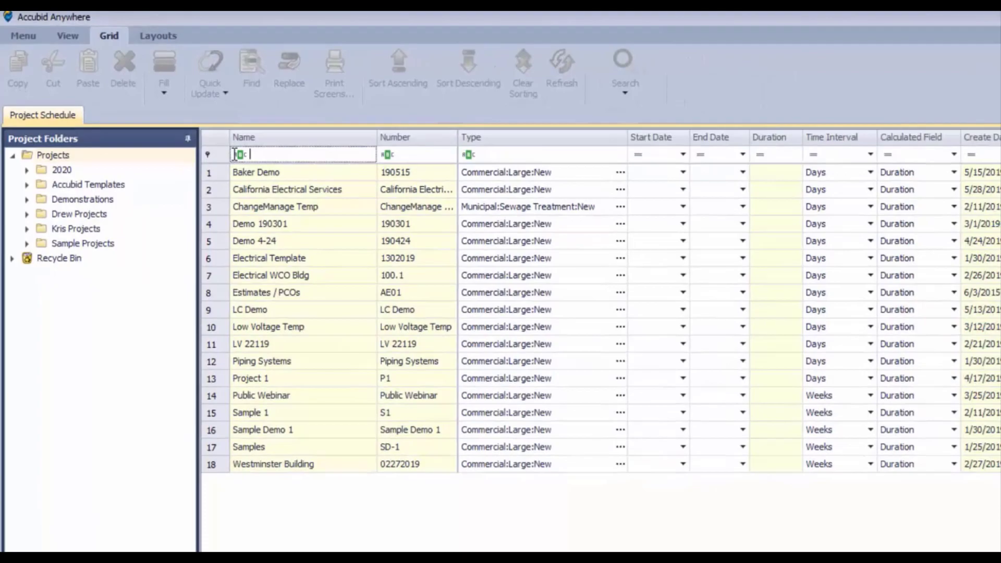